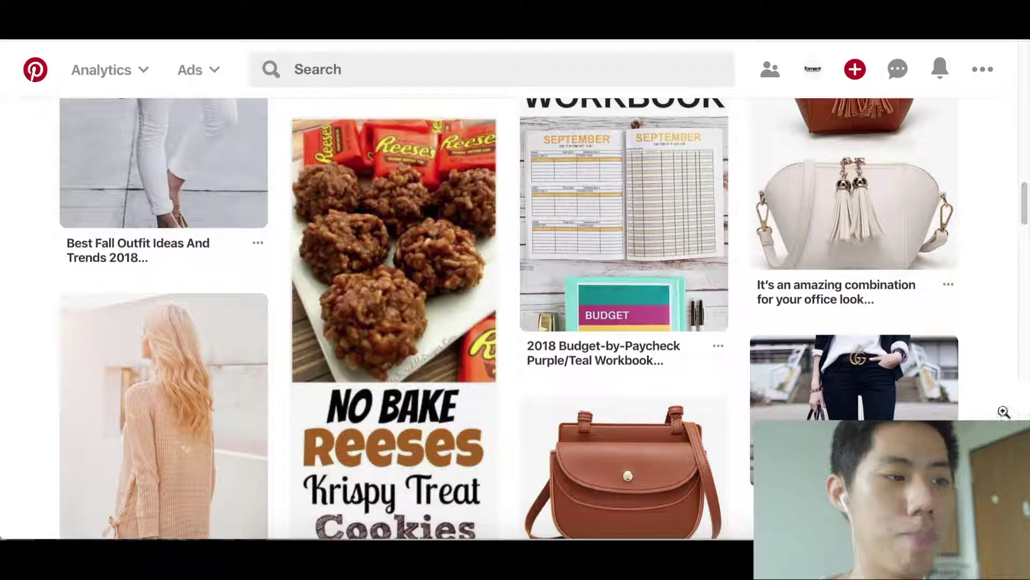
Step: Browse the home feed and view the pin "10 Wardrobe Key Pieces every closet needs", then return to the feed
{"action": "scroll", "coordinate": [827, 314], "scroll_direction": "down", "scroll_amount": 5}
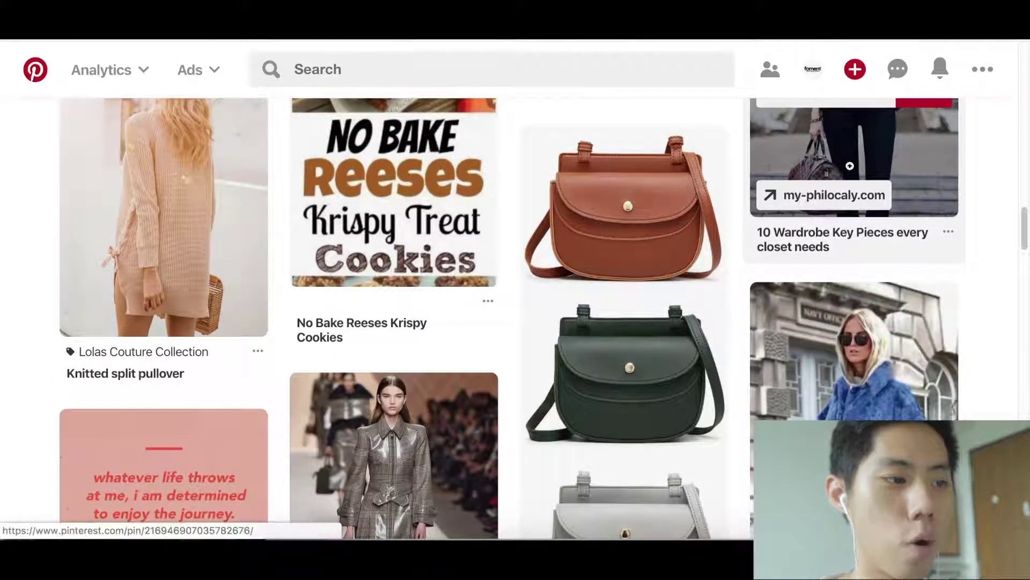
{"action": "scroll", "coordinate": [853, 166], "scroll_direction": "up", "scroll_amount": 1}
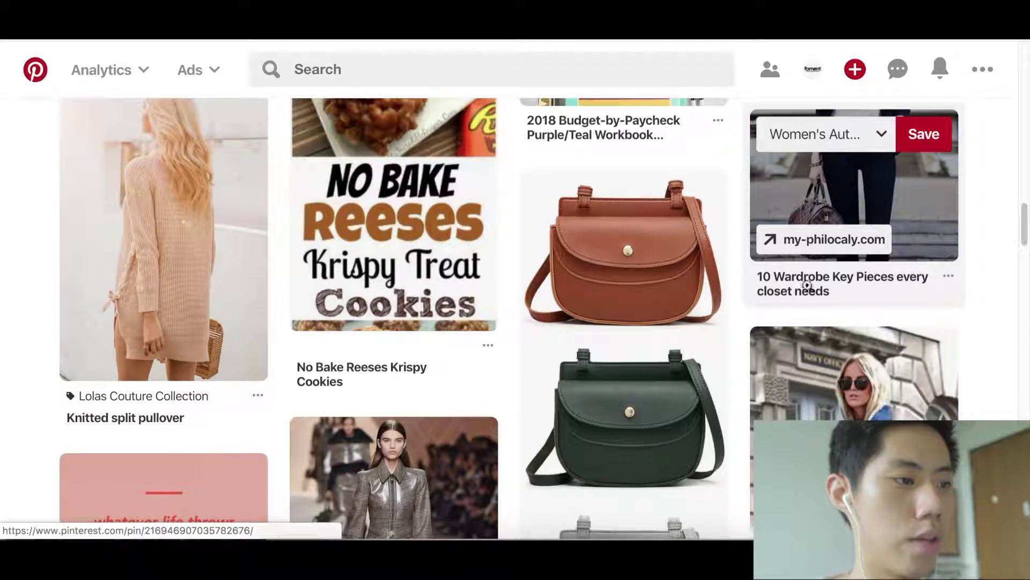
{"action": "left_click", "coordinate": [808, 284]}
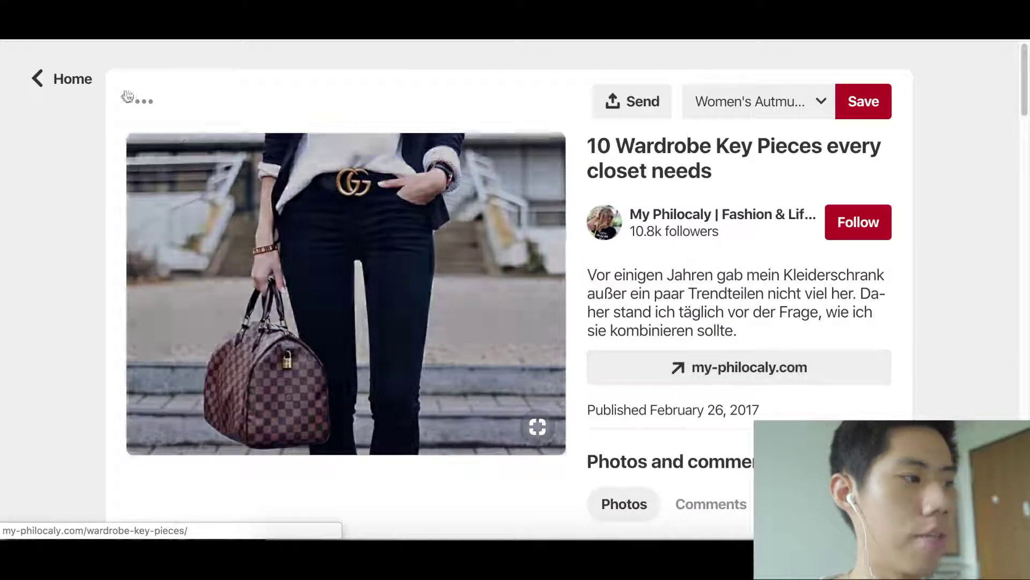
{"action": "left_click", "coordinate": [57, 83]}
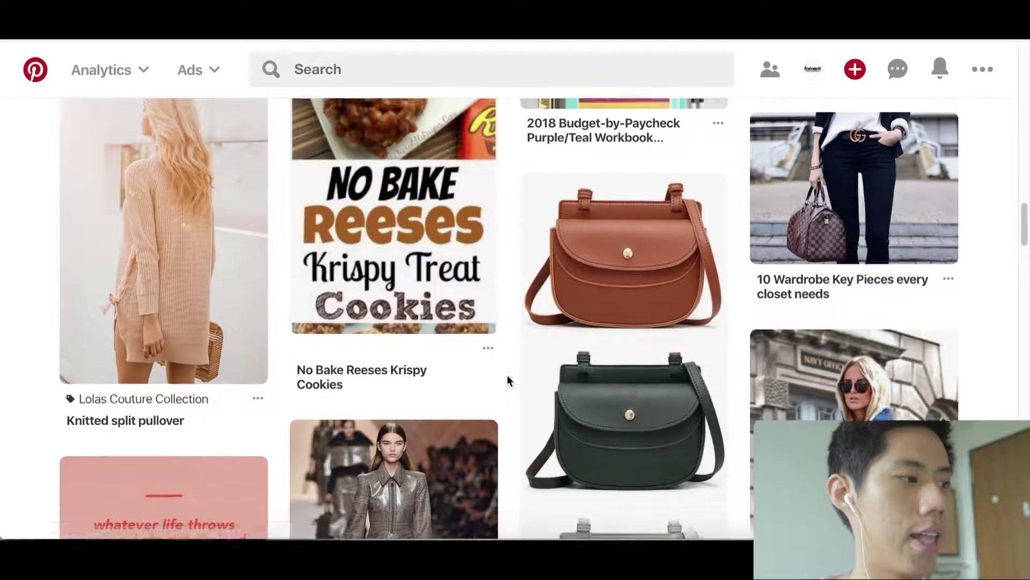
{"action": "scroll", "coordinate": [499, 372], "scroll_direction": "down", "scroll_amount": 10}
{"action": "scroll", "coordinate": [494, 366], "scroll_direction": "up", "scroll_amount": 1}
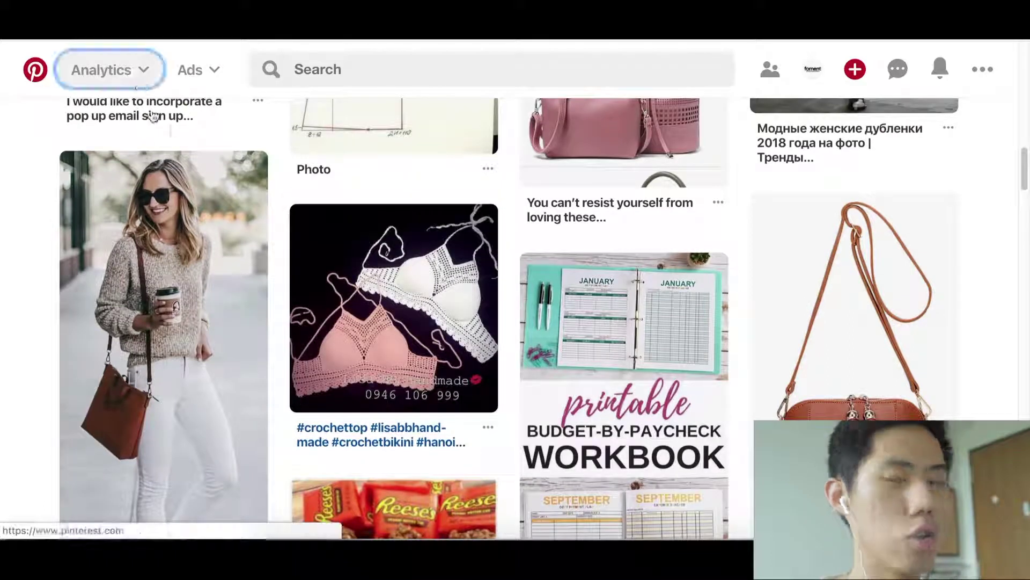
Step: Open the analytics overview and review the profile, people reached and website activity summaries
{"action": "left_click", "coordinate": [140, 70]}
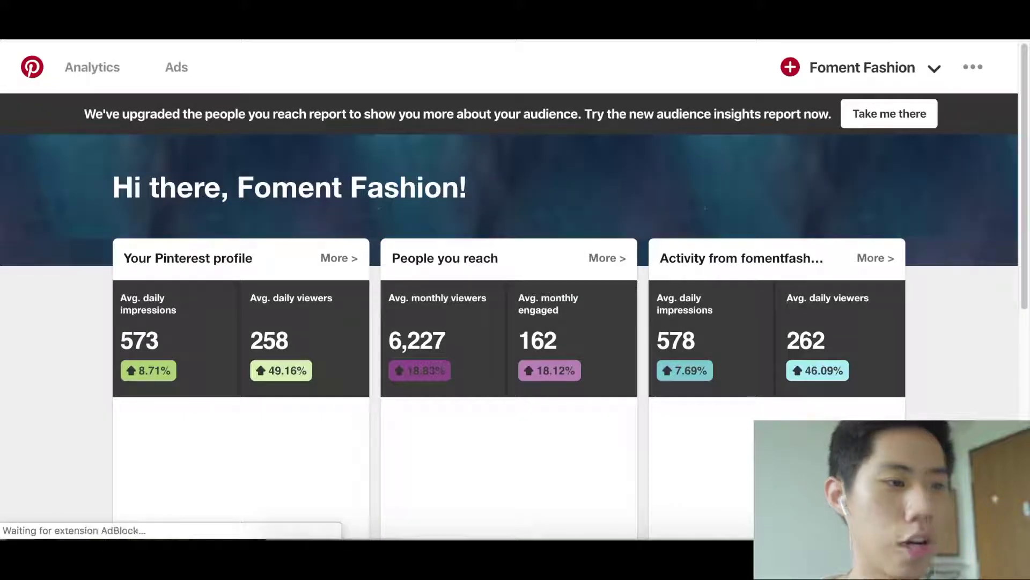
{"action": "scroll", "coordinate": [522, 234], "scroll_direction": "down", "scroll_amount": 3}
{"action": "scroll", "coordinate": [911, 418], "scroll_direction": "down", "scroll_amount": 1}
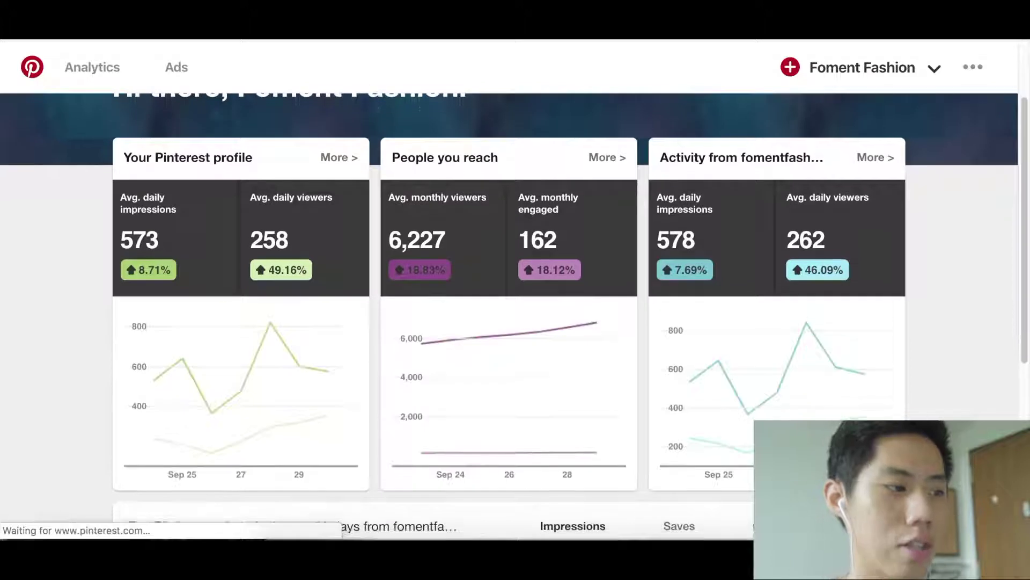
{"action": "scroll", "coordinate": [911, 418], "scroll_direction": "down", "scroll_amount": 1}
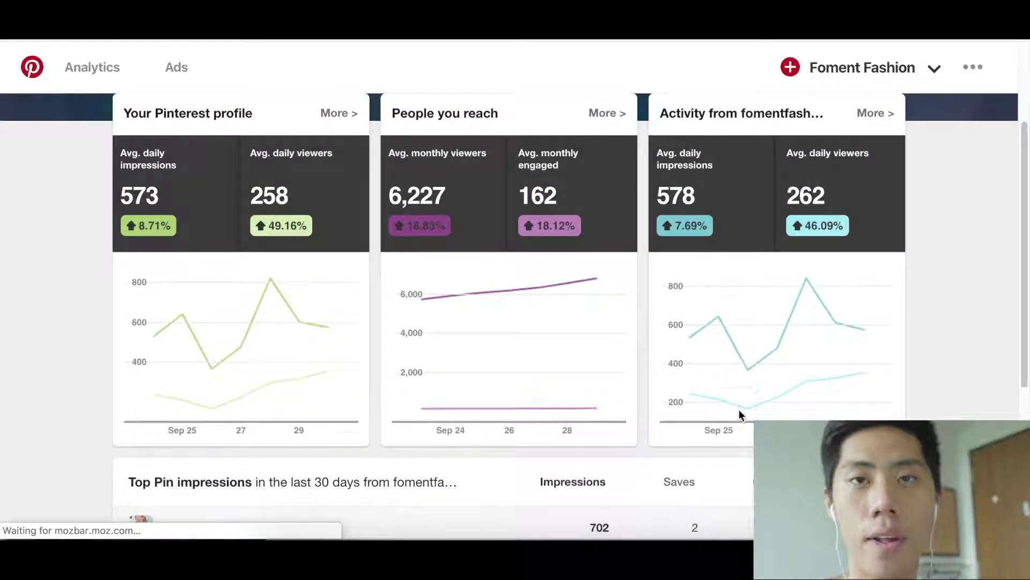
{"action": "mouse_move", "coordinate": [739, 410]}
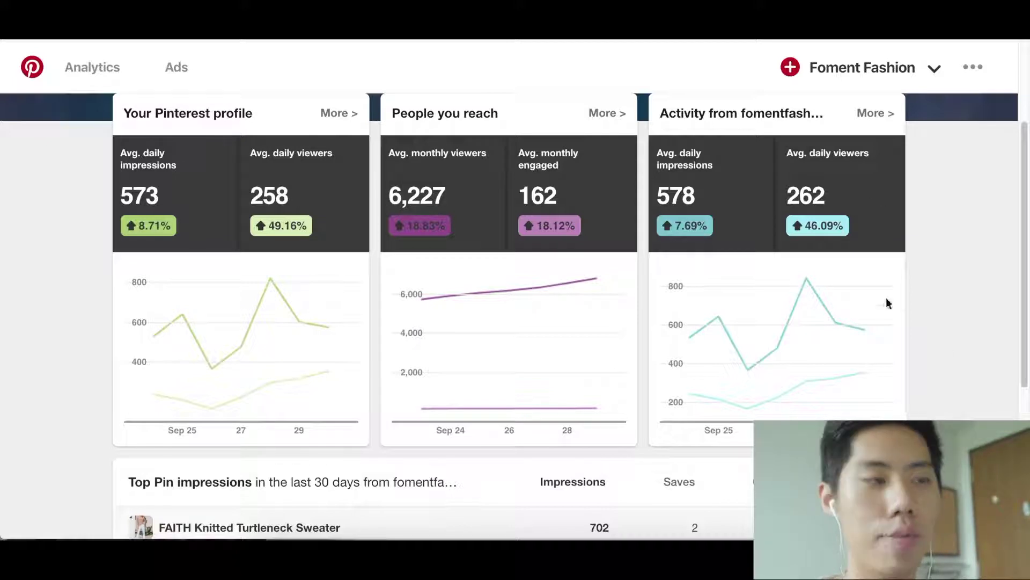
Step: Examine the impressions, saves, clicks and pin types of the website's top Pins from the last 30 days
{"action": "scroll", "coordinate": [782, 295], "scroll_direction": "down", "scroll_amount": 3}
{"action": "scroll", "coordinate": [913, 317], "scroll_direction": "down", "scroll_amount": 3}
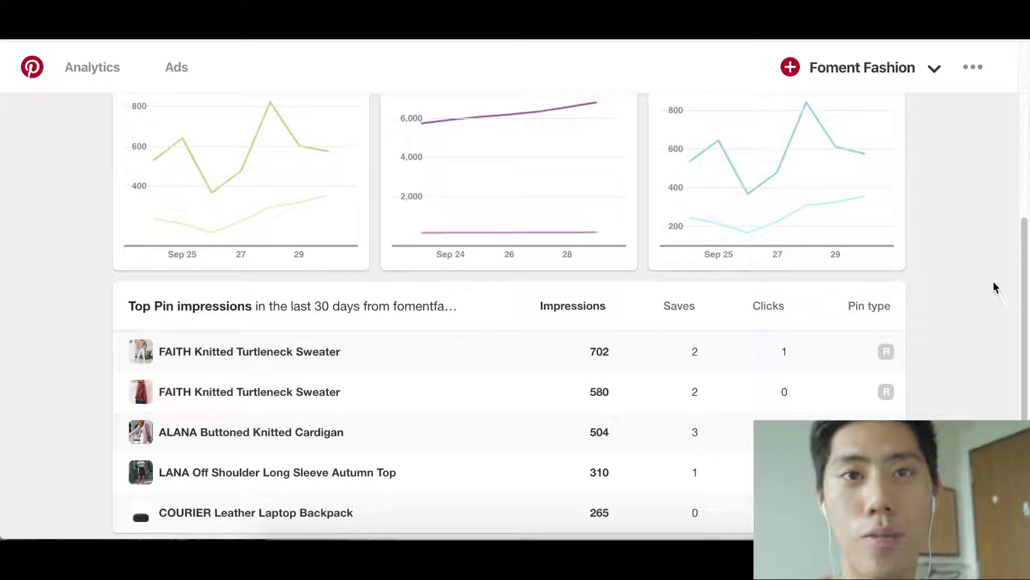
{"action": "scroll", "coordinate": [993, 281], "scroll_direction": "down", "scroll_amount": 1}
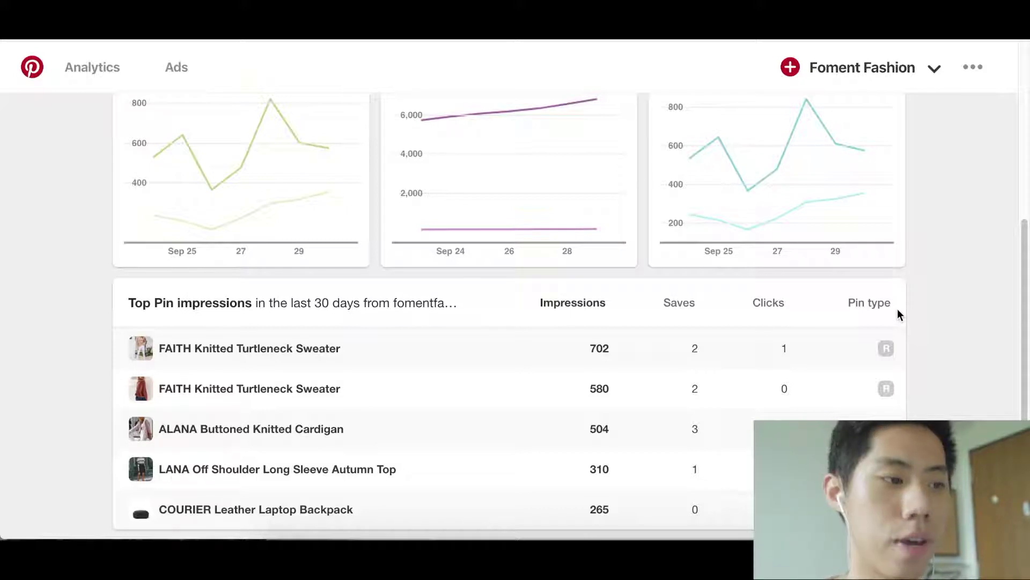
{"action": "scroll", "coordinate": [984, 259], "scroll_direction": "down", "scroll_amount": 1}
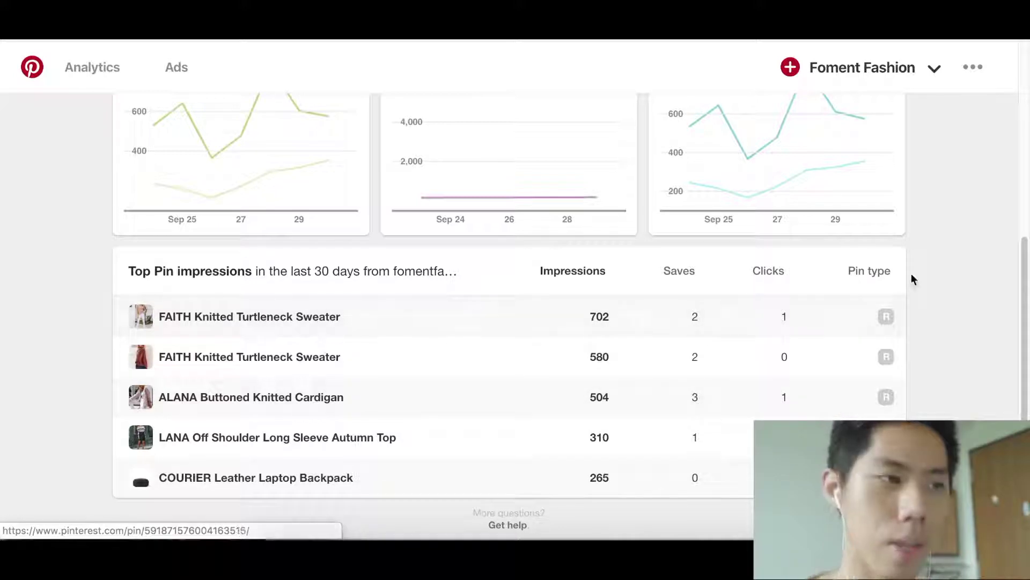
{"action": "scroll", "coordinate": [1009, 245], "scroll_direction": "up", "scroll_amount": 1}
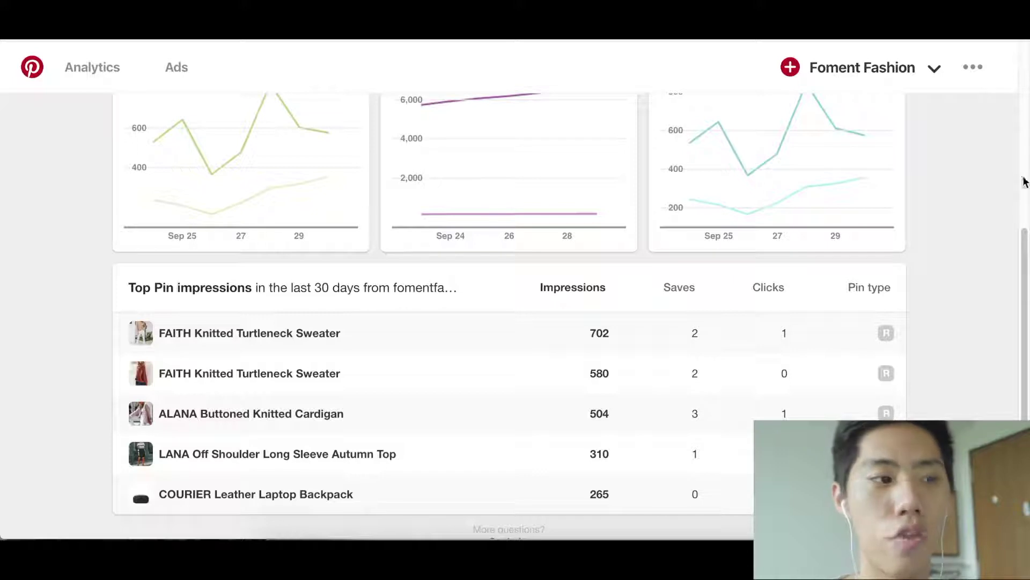
{"action": "scroll", "coordinate": [1001, 306], "scroll_direction": "up", "scroll_amount": 2}
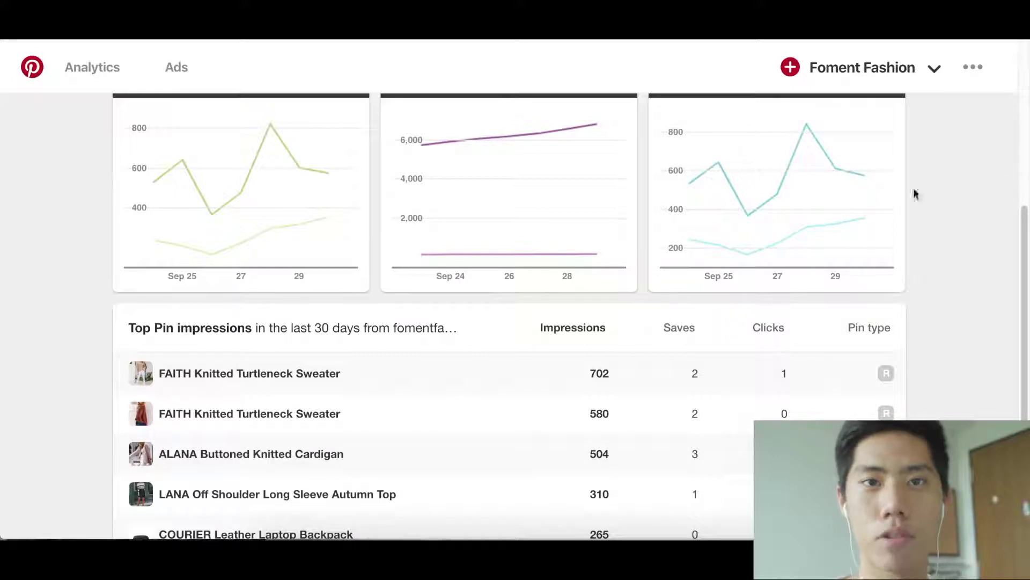
Step: Check the impressions and viewers for September 29, 2018 in the website activity chart
{"action": "mouse_move", "coordinate": [852, 208]}
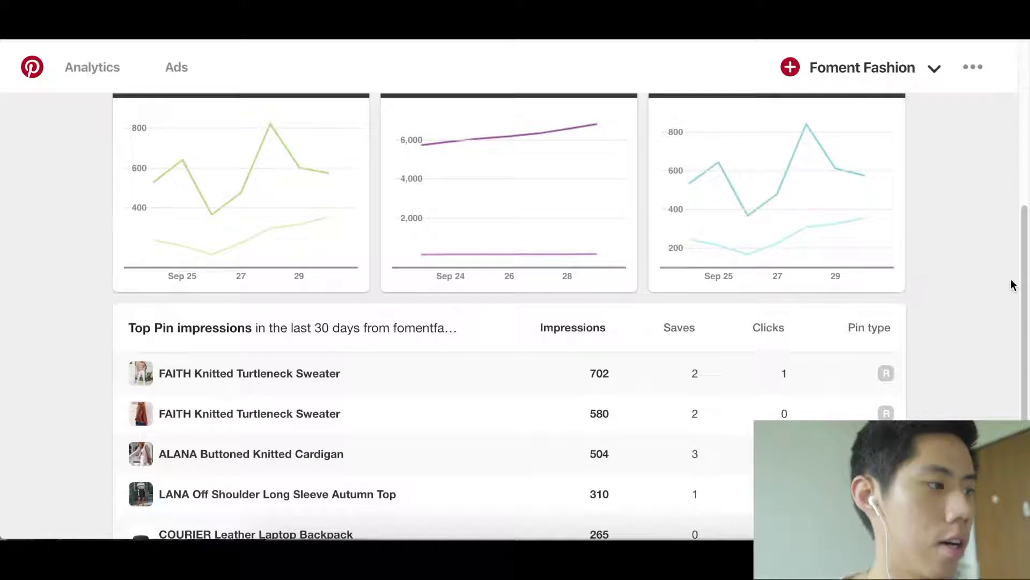
{"action": "scroll", "coordinate": [1012, 284], "scroll_direction": "up", "scroll_amount": 2}
{"action": "mouse_move", "coordinate": [843, 303]}
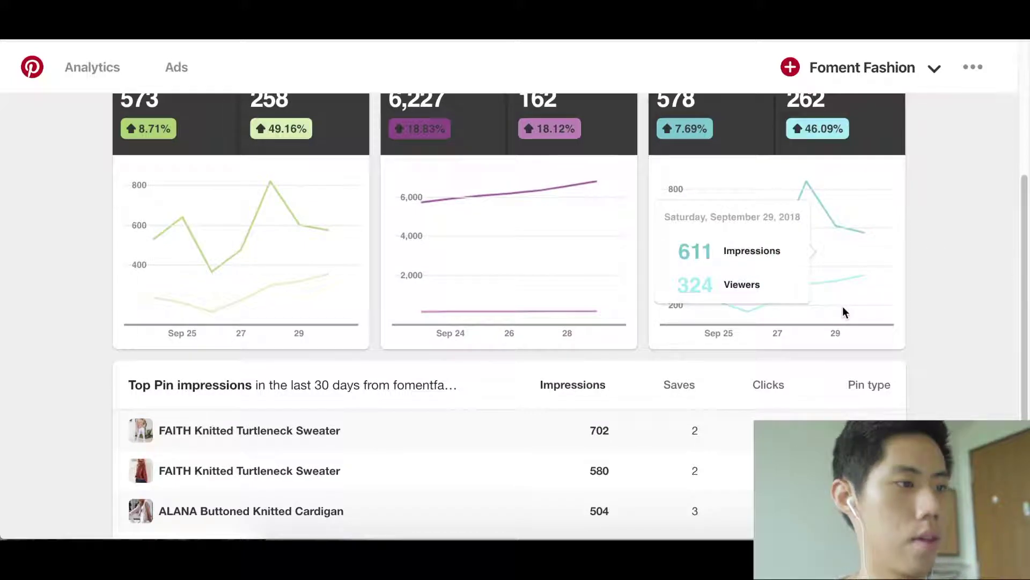
{"action": "scroll", "coordinate": [837, 322], "scroll_direction": "up", "scroll_amount": 3}
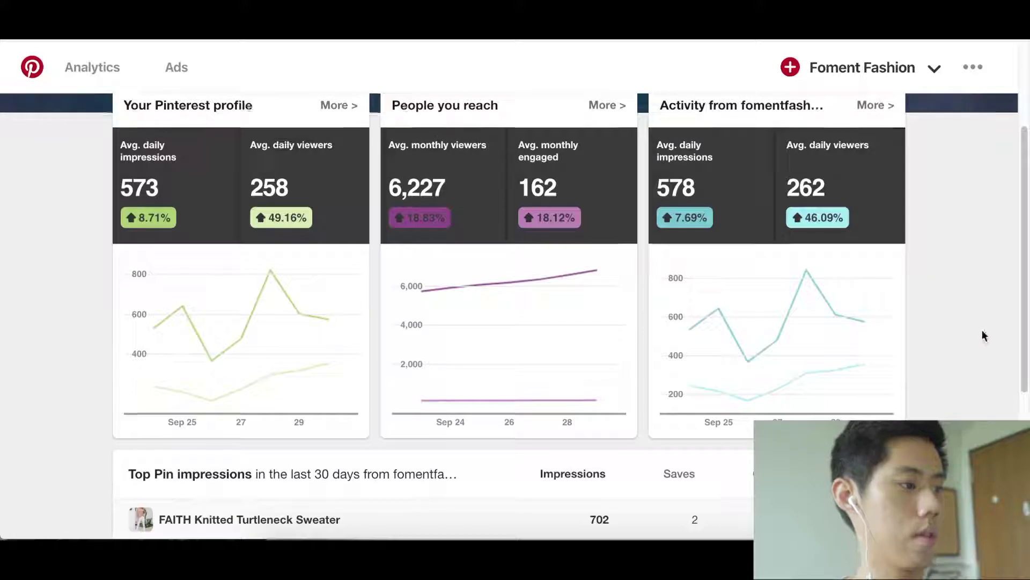
{"action": "scroll", "coordinate": [983, 331], "scroll_direction": "up", "scroll_amount": 2}
Step: Open the profile analytics report and review its daily impressions chart and top Pin impressions
{"action": "left_click", "coordinate": [110, 84]}
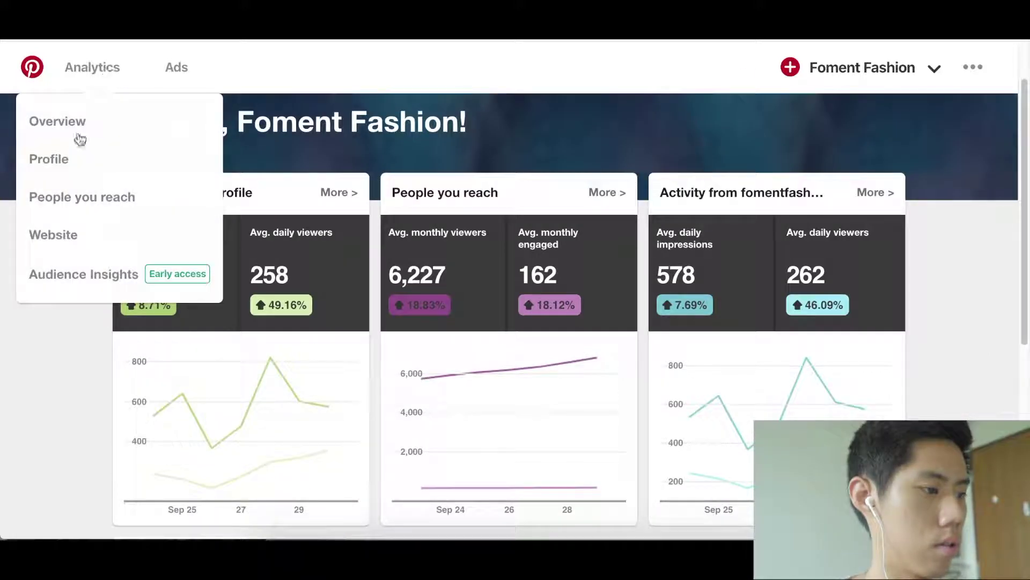
{"action": "left_click", "coordinate": [391, 220]}
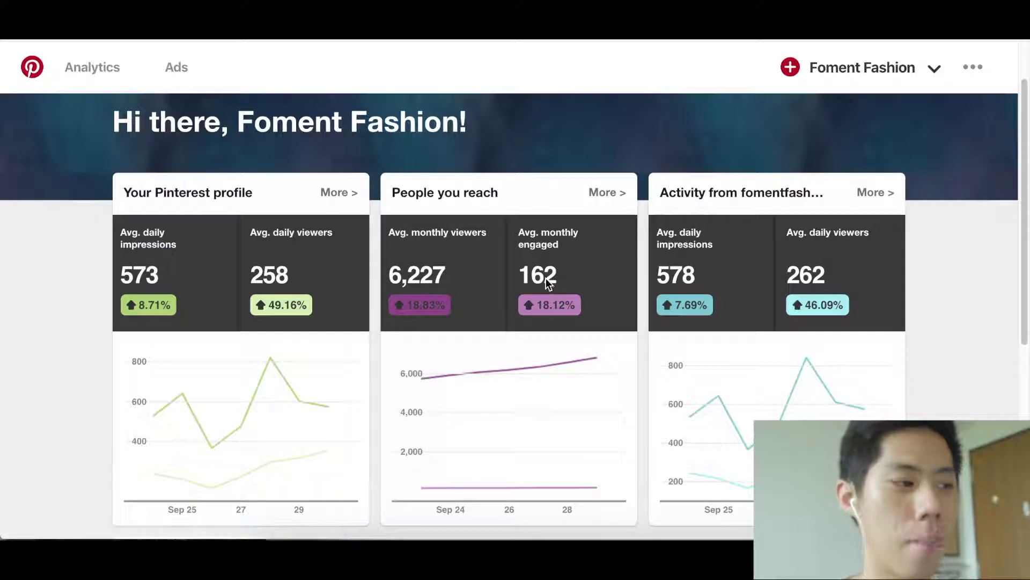
{"action": "scroll", "coordinate": [557, 285], "scroll_direction": "down", "scroll_amount": 2}
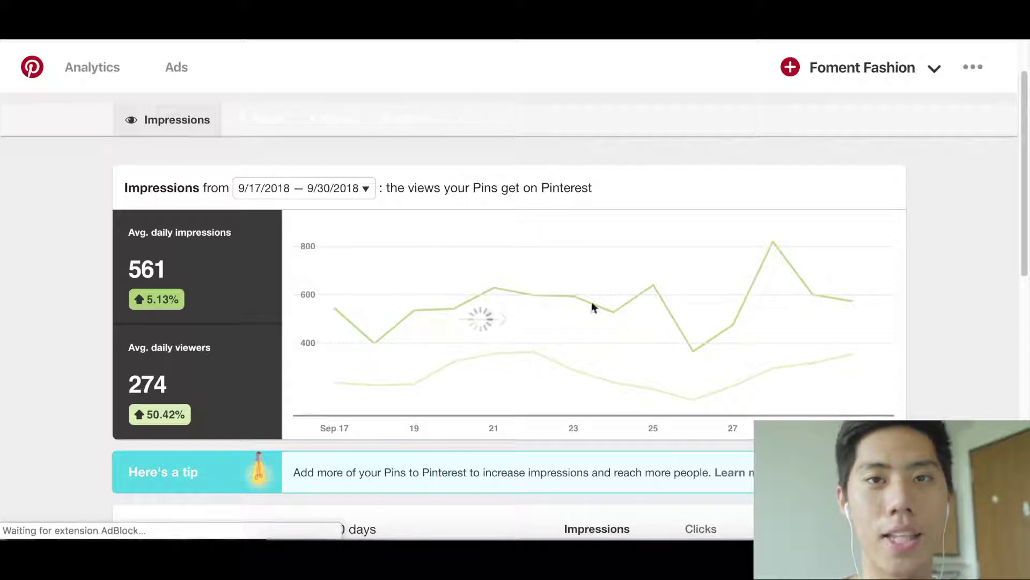
{"action": "mouse_move", "coordinate": [414, 361]}
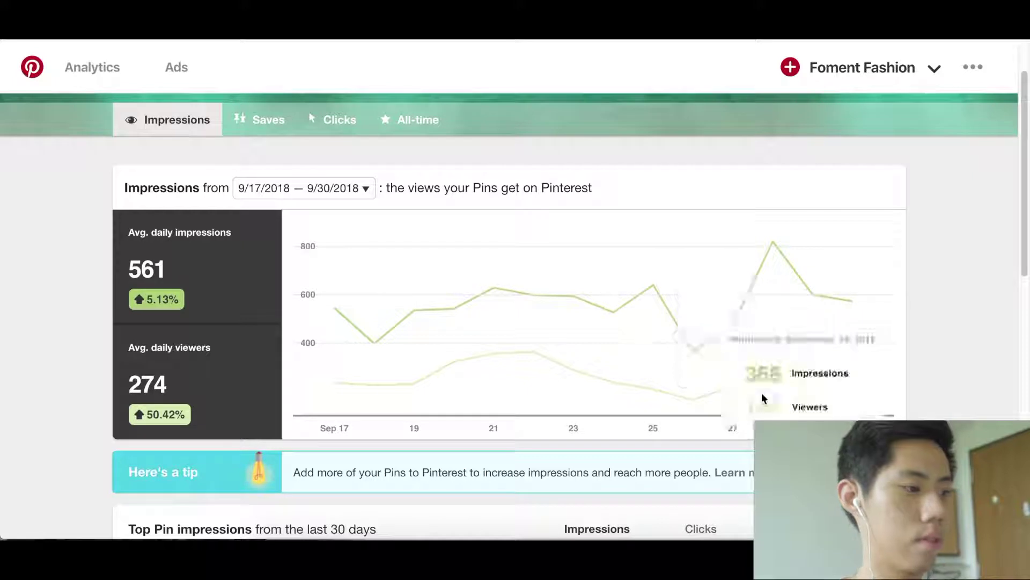
{"action": "scroll", "coordinate": [763, 396], "scroll_direction": "down", "scroll_amount": 6}
{"action": "scroll", "coordinate": [651, 335], "scroll_direction": "up", "scroll_amount": 8}
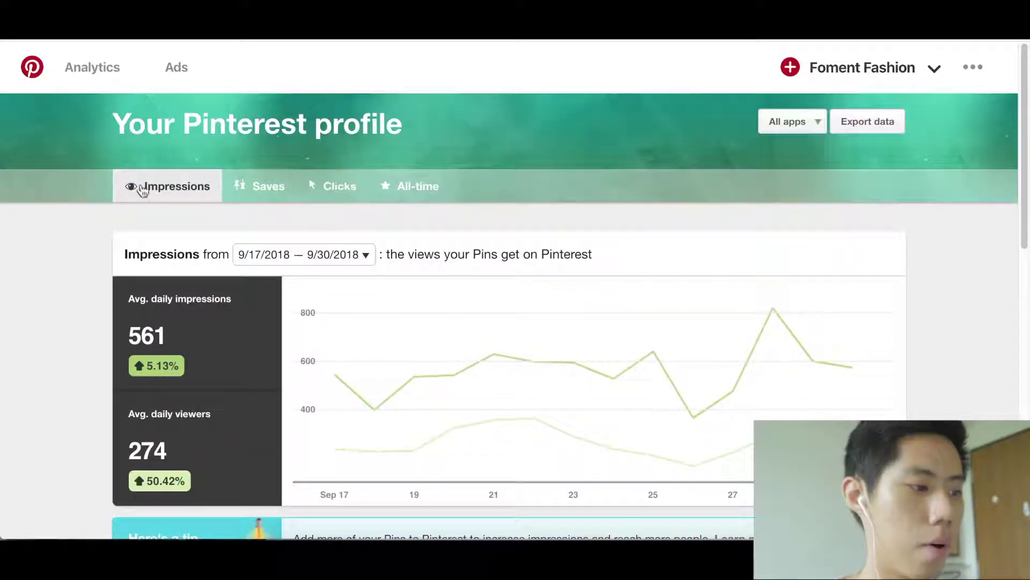
Step: Open the People you reach report and view the monthly viewers and engagement chart
{"action": "left_click", "coordinate": [101, 74]}
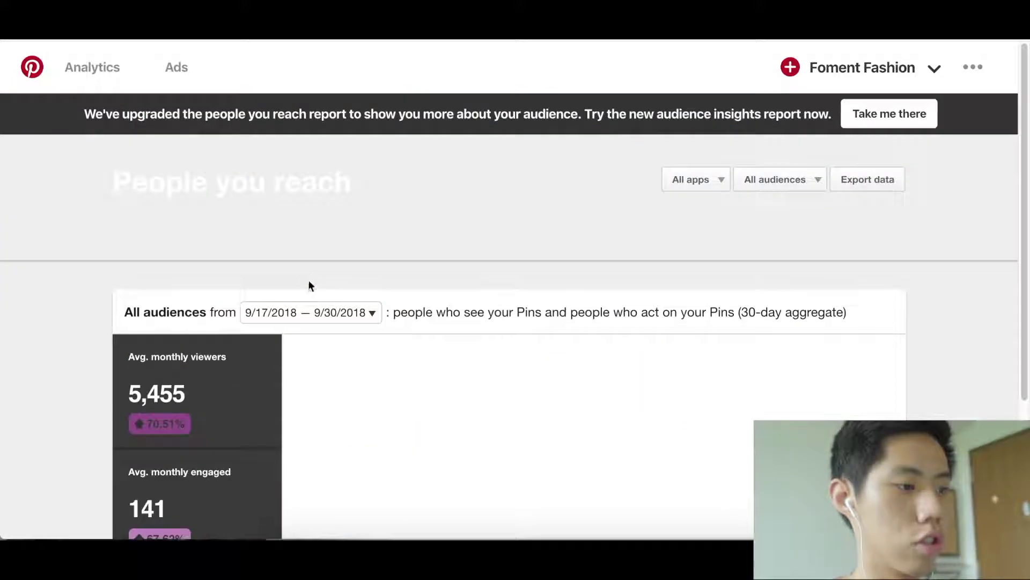
{"action": "scroll", "coordinate": [536, 290], "scroll_direction": "down", "scroll_amount": 3}
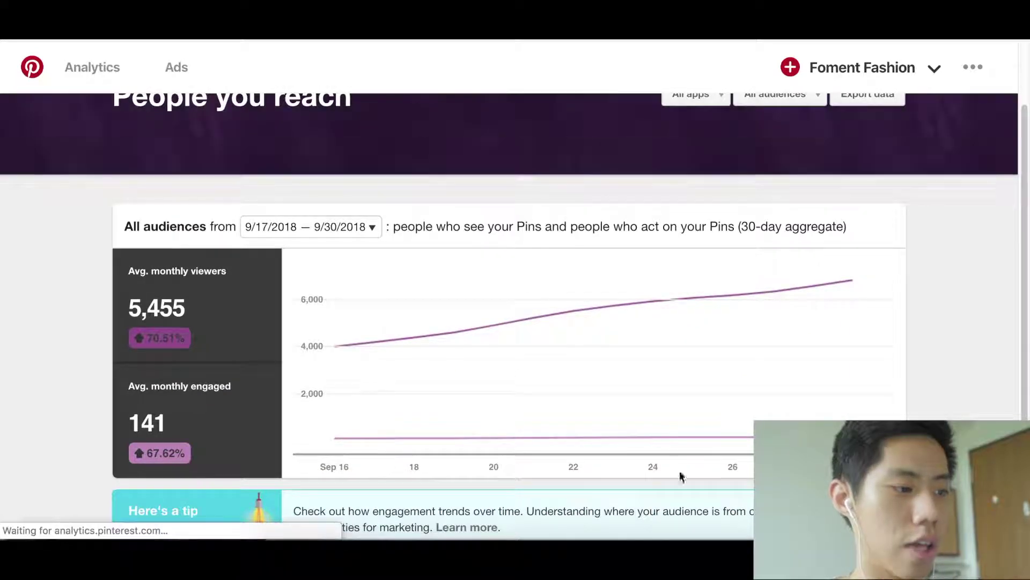
{"action": "mouse_move", "coordinate": [773, 445]}
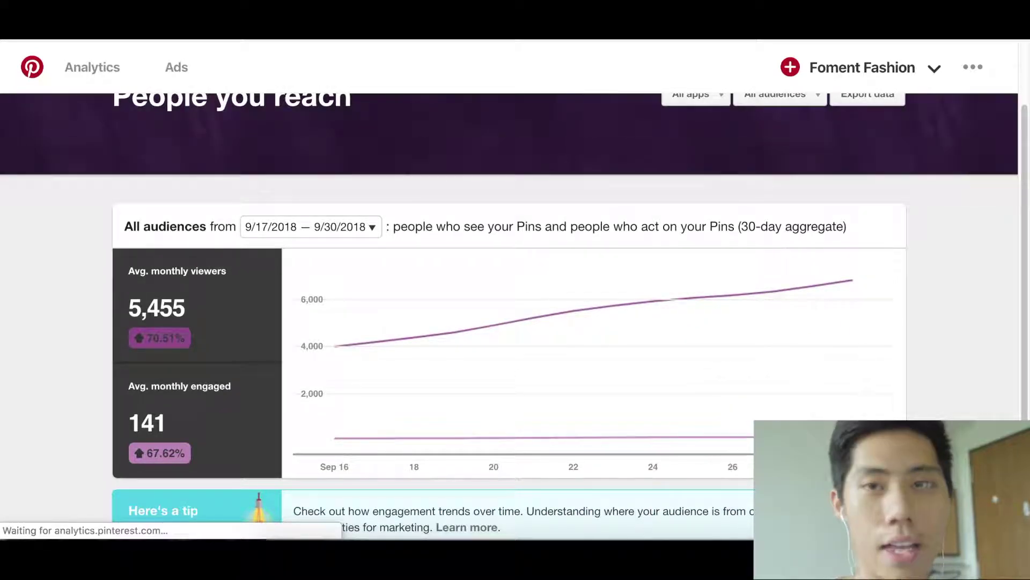
Step: Set the People you reach report's date range to 30 days and review the audience growth
{"action": "left_click", "coordinate": [290, 235]}
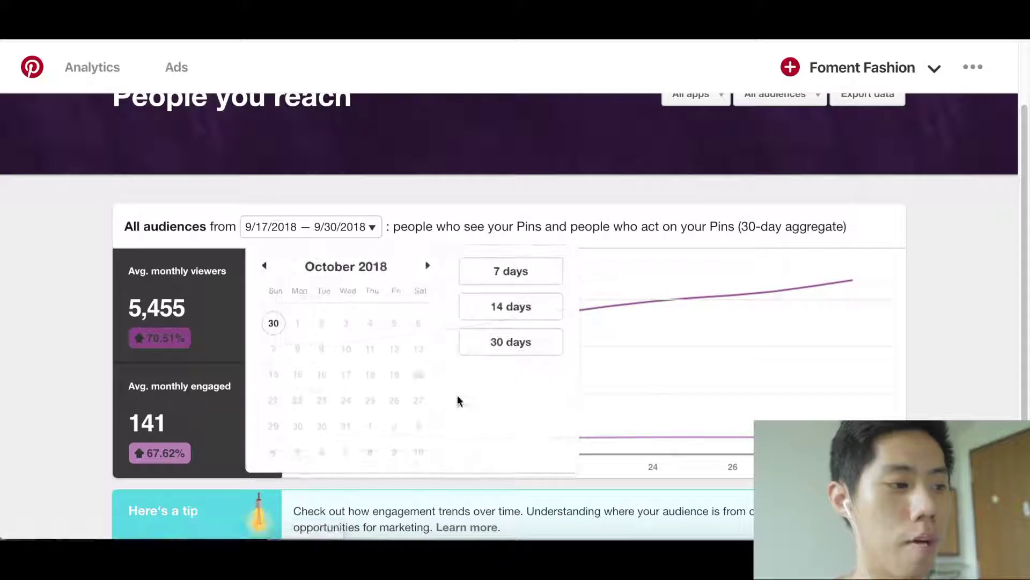
{"action": "left_click", "coordinate": [499, 351]}
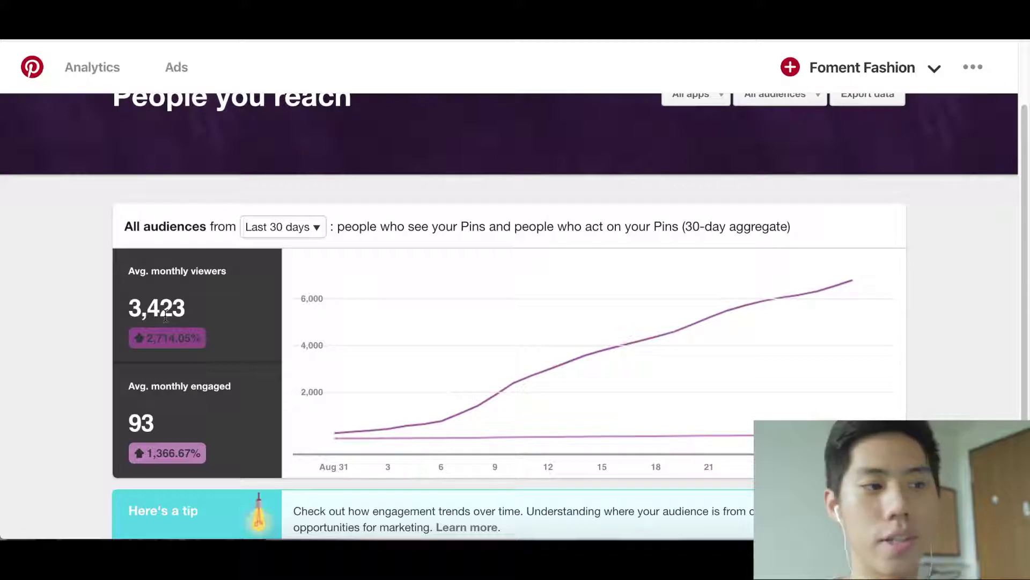
{"action": "scroll", "coordinate": [76, 255], "scroll_direction": "down", "scroll_amount": 3}
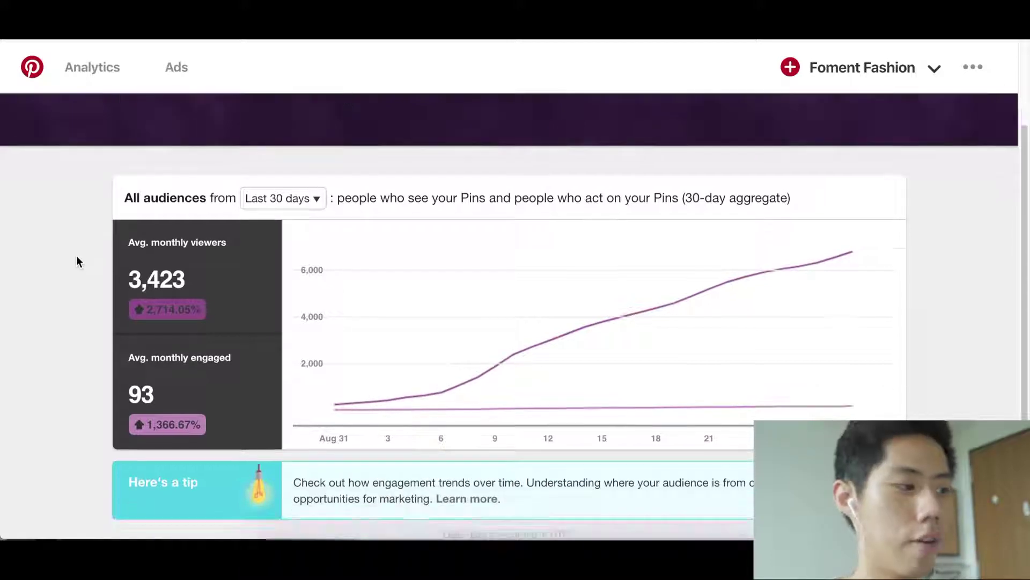
{"action": "scroll", "coordinate": [91, 242], "scroll_direction": "up", "scroll_amount": 5}
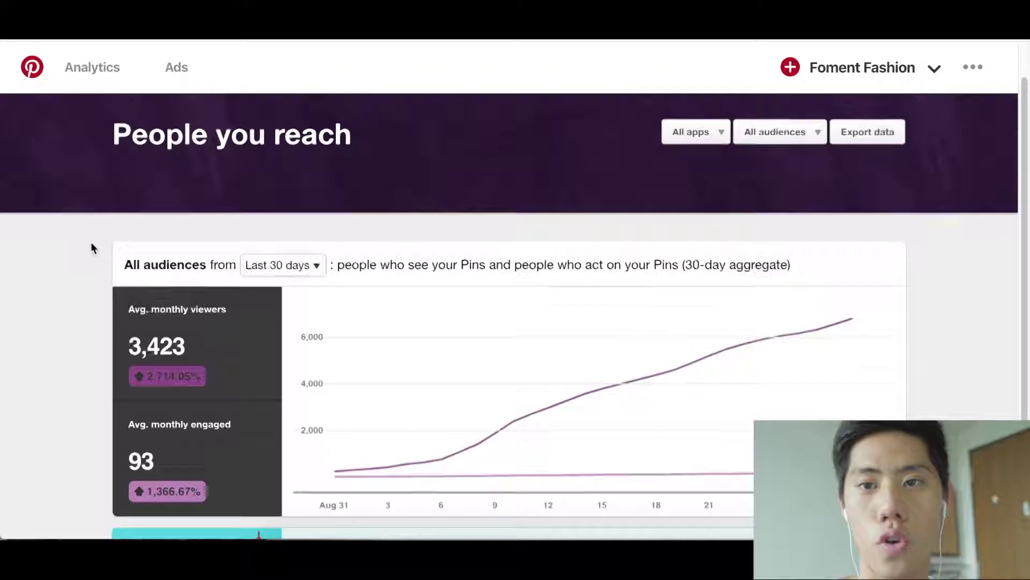
Step: Open Audience Insights and examine the total audience's categories and its fashion interests
{"action": "left_click", "coordinate": [102, 72]}
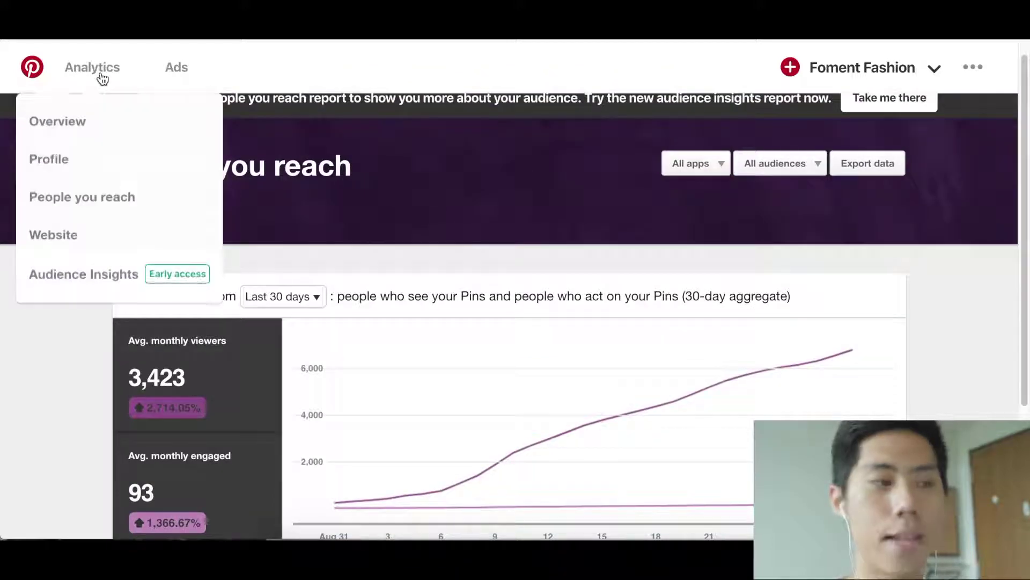
{"action": "left_click", "coordinate": [95, 285]}
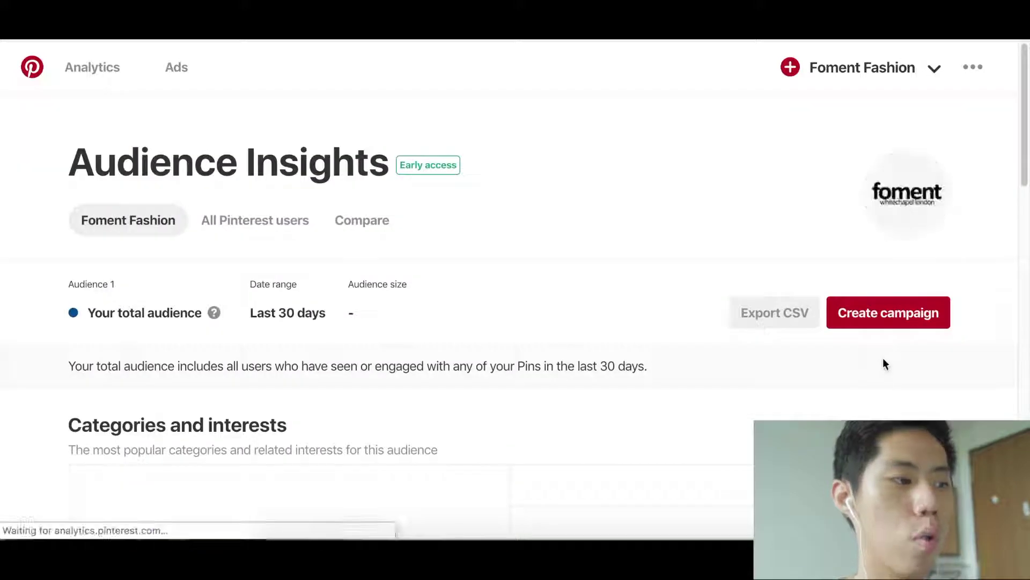
{"action": "scroll", "coordinate": [799, 357], "scroll_direction": "down", "scroll_amount": 3}
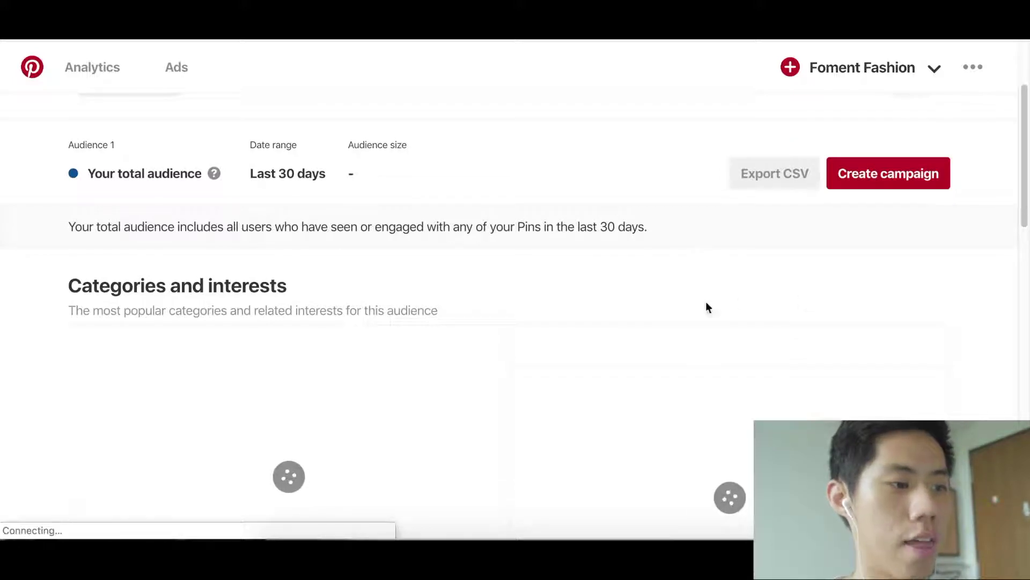
{"action": "scroll", "coordinate": [709, 297], "scroll_direction": "down", "scroll_amount": 1}
{"action": "scroll", "coordinate": [704, 243], "scroll_direction": "down", "scroll_amount": 2}
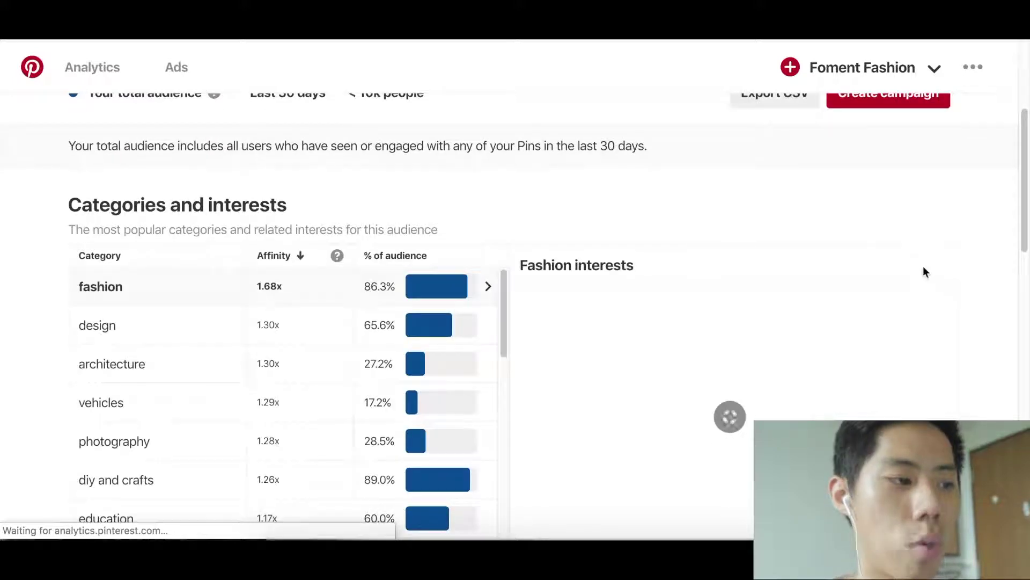
{"action": "scroll", "coordinate": [794, 244], "scroll_direction": "down", "scroll_amount": 1}
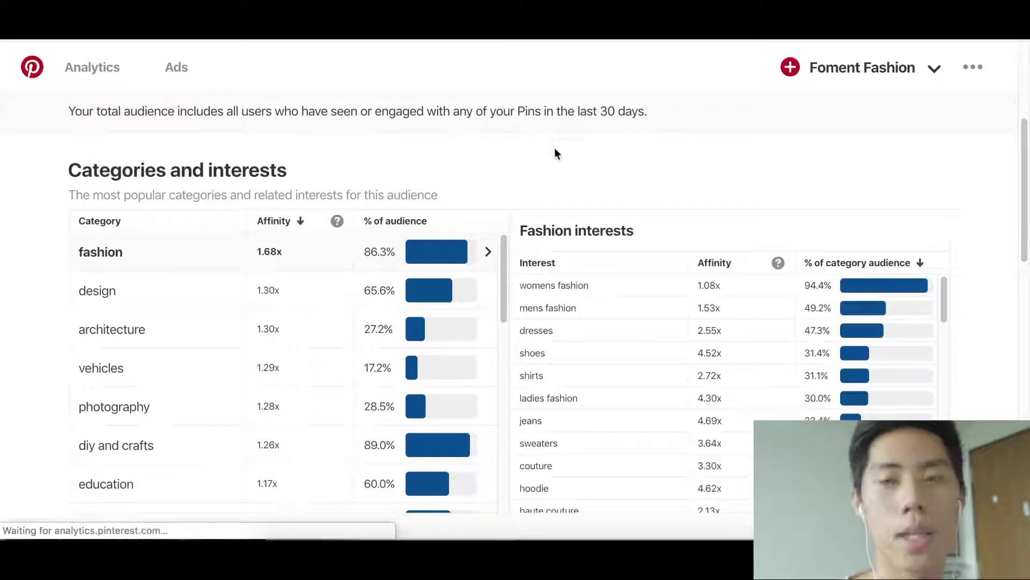
{"action": "scroll", "coordinate": [561, 144], "scroll_direction": "down", "scroll_amount": 1}
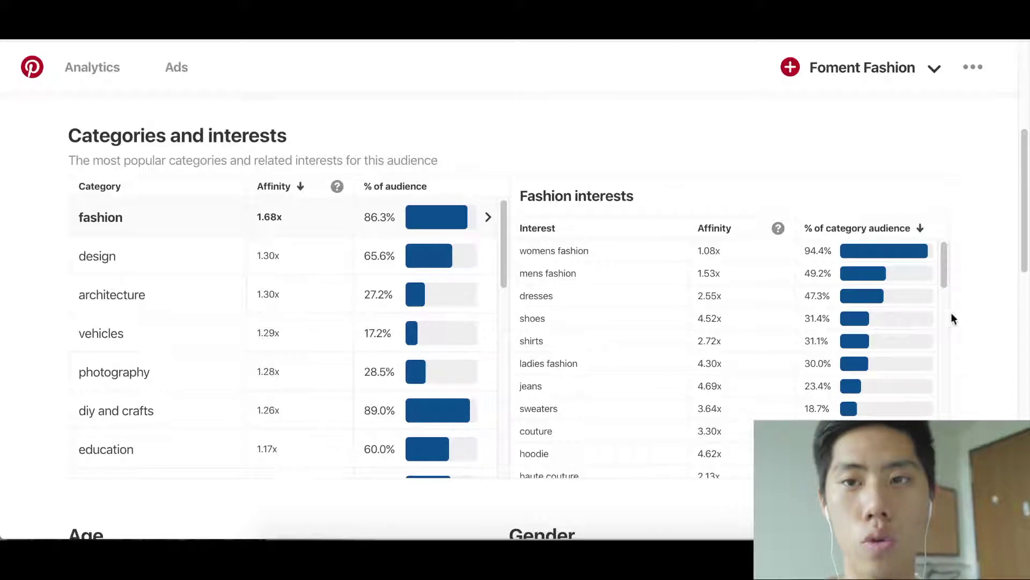
Step: Review the audience's age, gender, location and device distributions in Audience Insights
{"action": "scroll", "coordinate": [1003, 308], "scroll_direction": "down", "scroll_amount": 7}
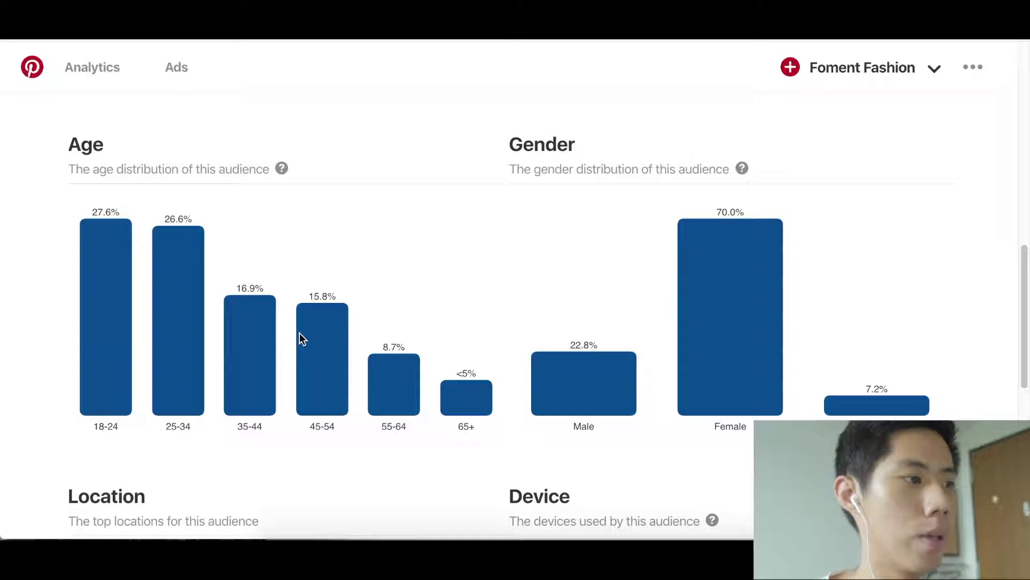
{"action": "scroll", "coordinate": [299, 335], "scroll_direction": "down", "scroll_amount": 6}
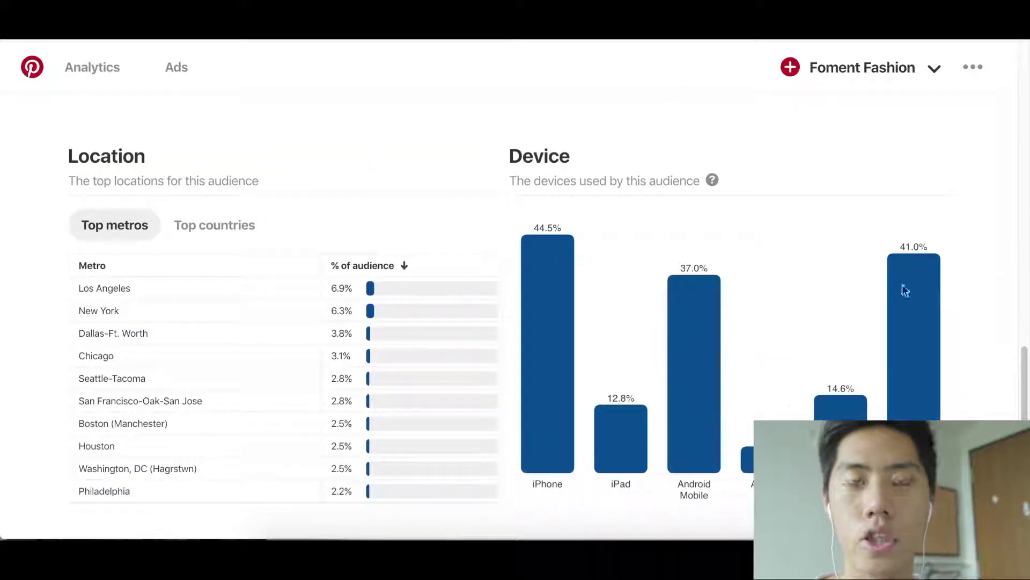
{"action": "scroll", "coordinate": [772, 252], "scroll_direction": "down", "scroll_amount": 3}
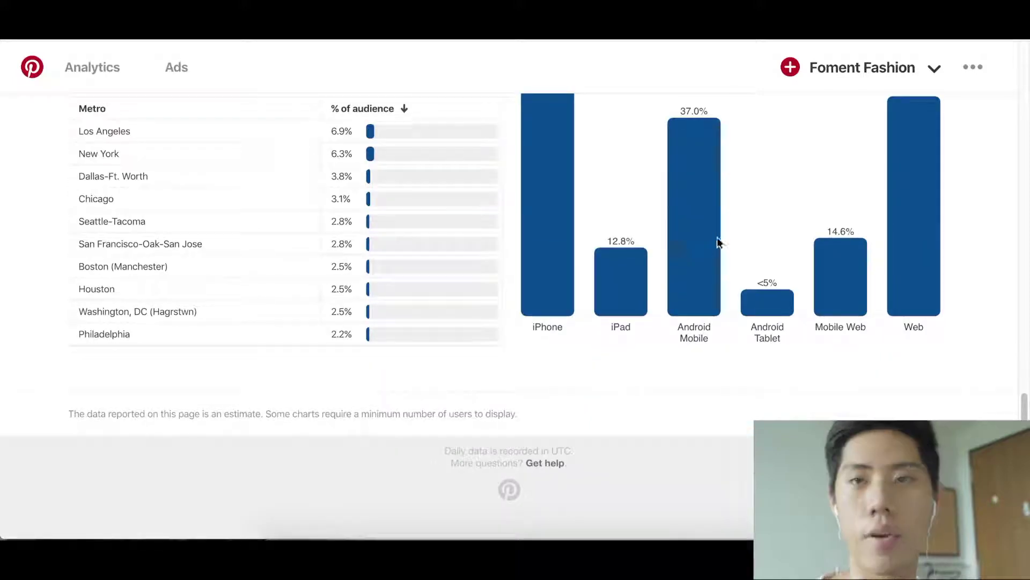
{"action": "scroll", "coordinate": [717, 237], "scroll_direction": "up", "scroll_amount": 8}
{"action": "scroll", "coordinate": [728, 241], "scroll_direction": "up", "scroll_amount": 10}
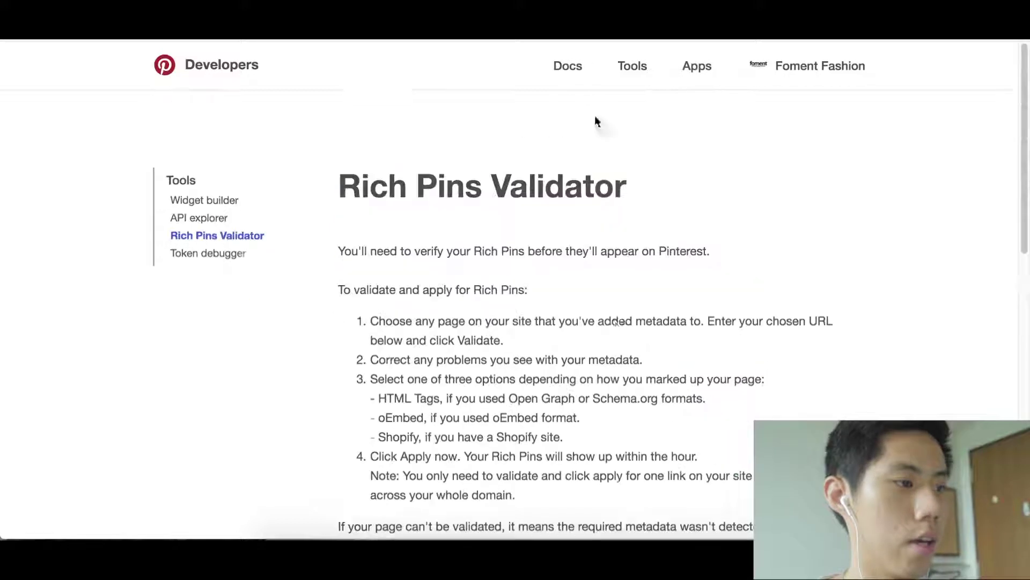
{"action": "scroll", "coordinate": [601, 215], "scroll_direction": "down", "scroll_amount": 5}
{"action": "scroll", "coordinate": [615, 312], "scroll_direction": "down", "scroll_amount": 1}
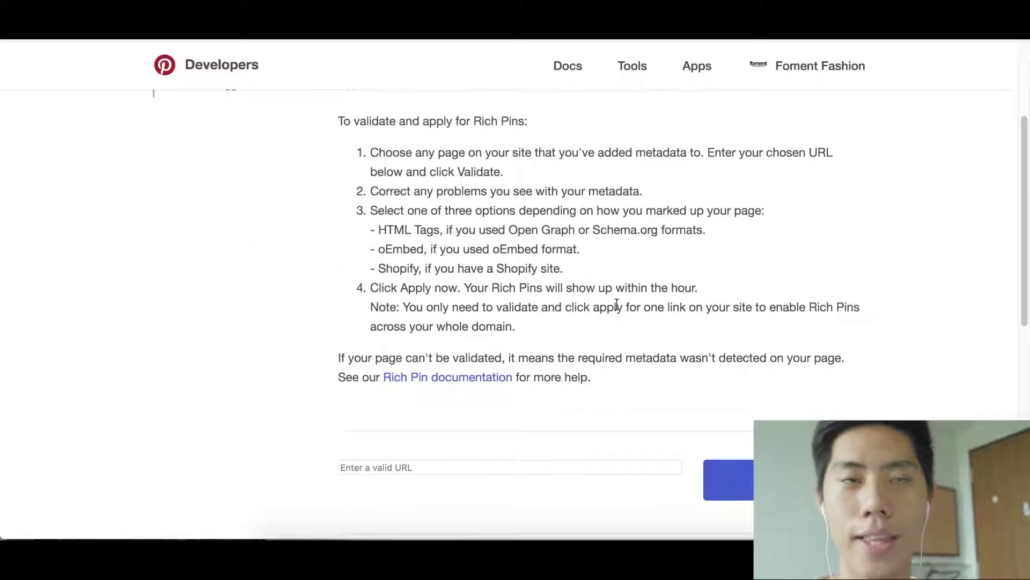
{"action": "scroll", "coordinate": [600, 314], "scroll_direction": "up", "scroll_amount": 4}
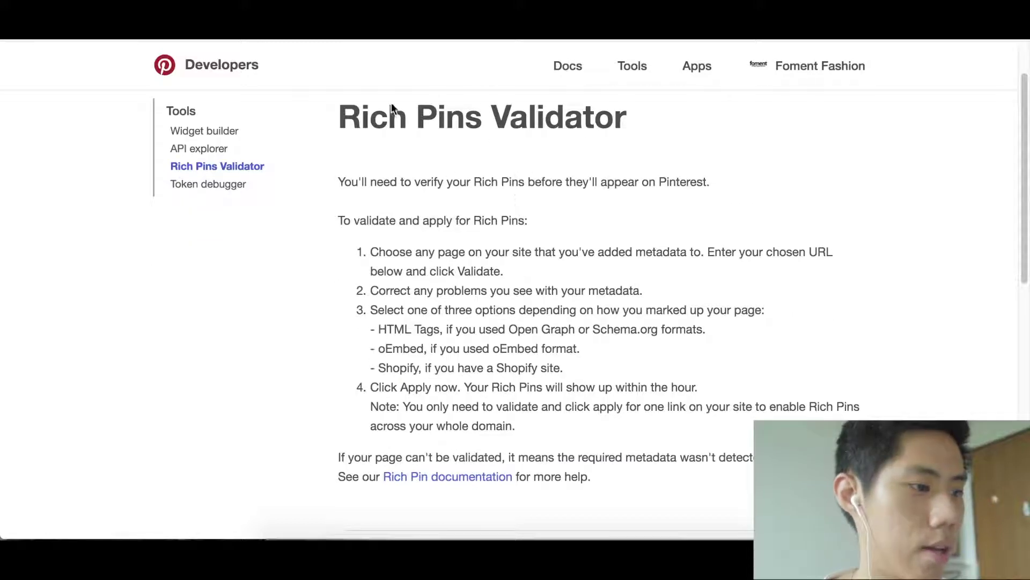
{"action": "scroll", "coordinate": [432, 257], "scroll_direction": "down", "scroll_amount": 6}
{"action": "left_click", "coordinate": [433, 263]}
{"action": "type", "text": "https://fomentfashion.com/collections/watches-1/products/dressdown-silver"}
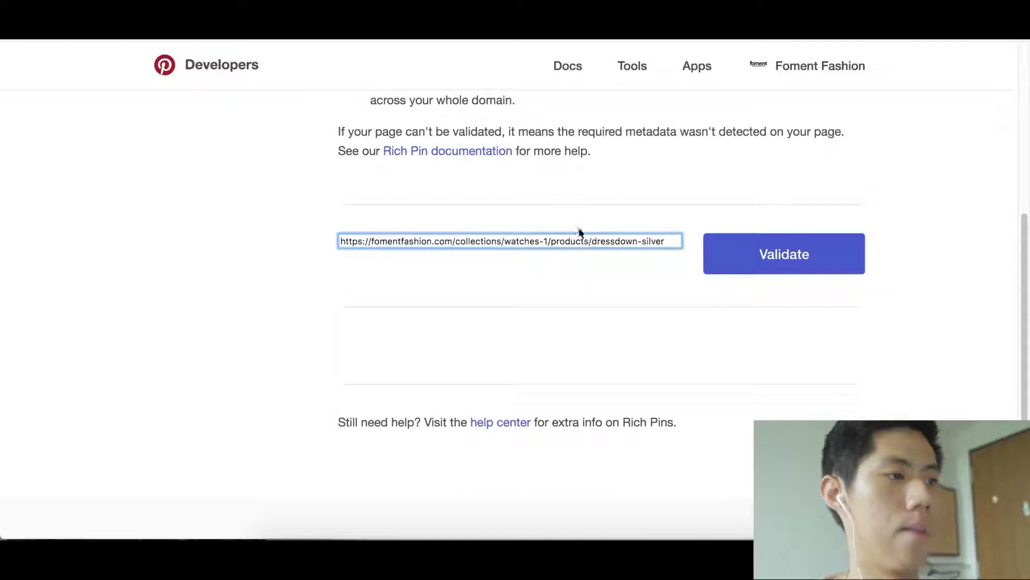
{"action": "scroll", "coordinate": [730, 220], "scroll_direction": "up", "scroll_amount": 2}
{"action": "left_click", "coordinate": [776, 382]}
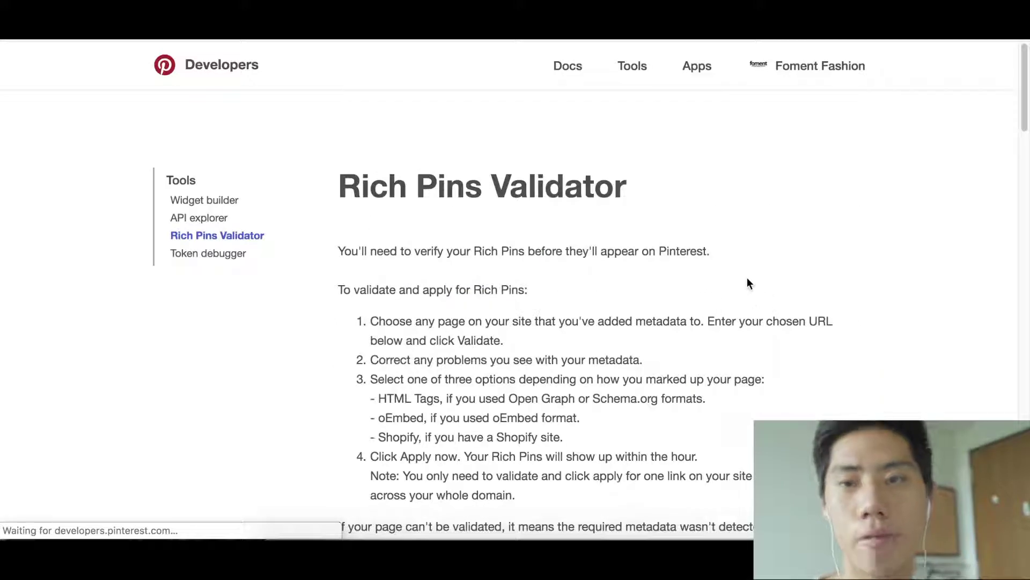
Step: Examine the validation result and the product rich pin's name, availability, price and currency fields
{"action": "scroll", "coordinate": [750, 266], "scroll_direction": "down", "scroll_amount": 6}
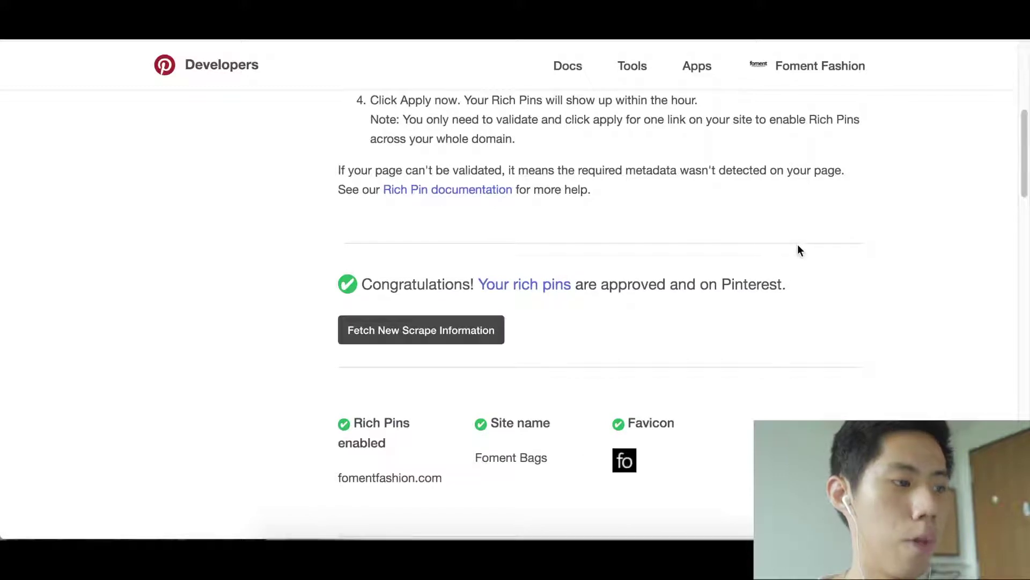
{"action": "scroll", "coordinate": [757, 294], "scroll_direction": "down", "scroll_amount": 5}
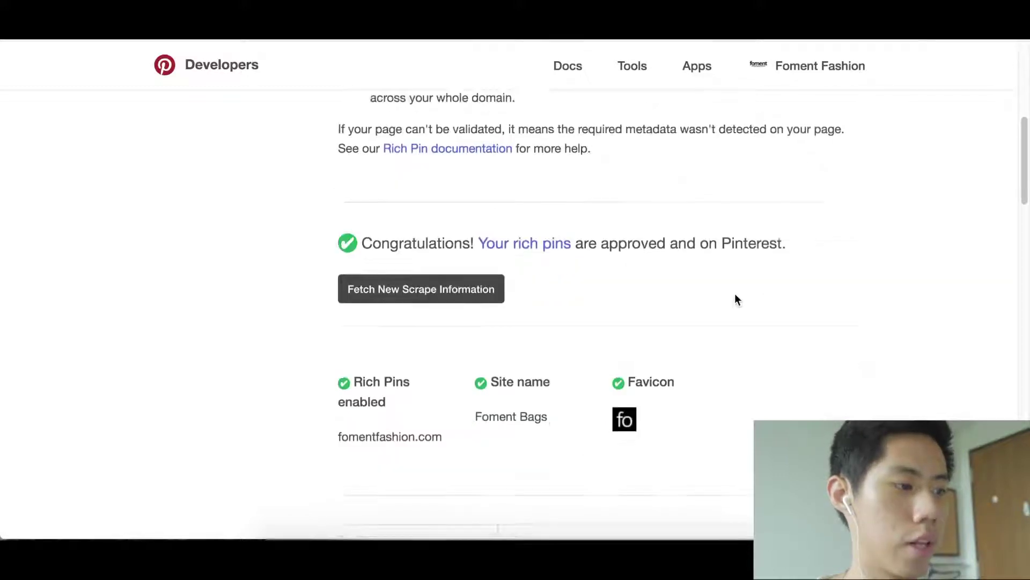
{"action": "scroll", "coordinate": [496, 208], "scroll_direction": "down", "scroll_amount": 15}
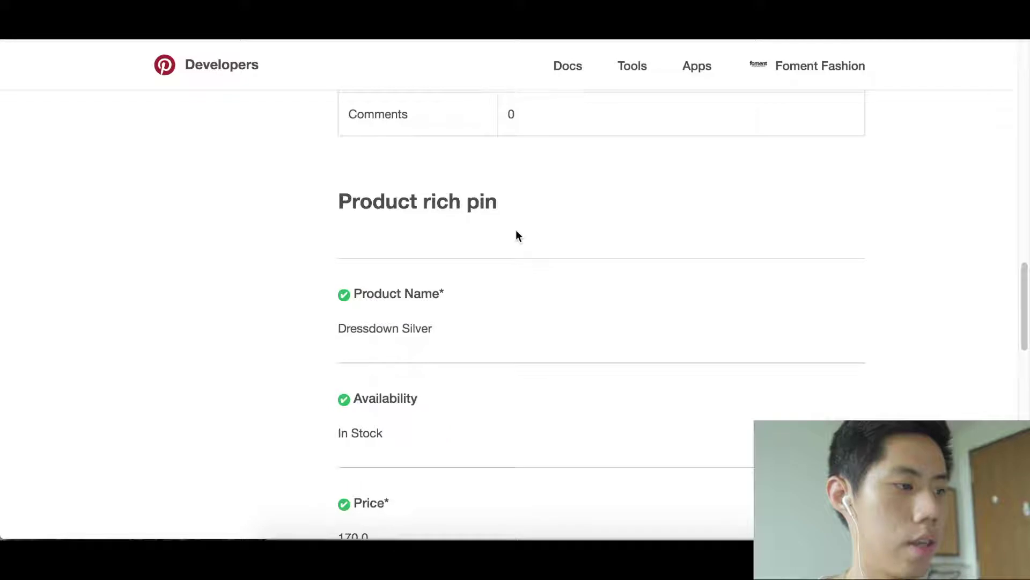
{"action": "scroll", "coordinate": [376, 322], "scroll_direction": "down", "scroll_amount": 4}
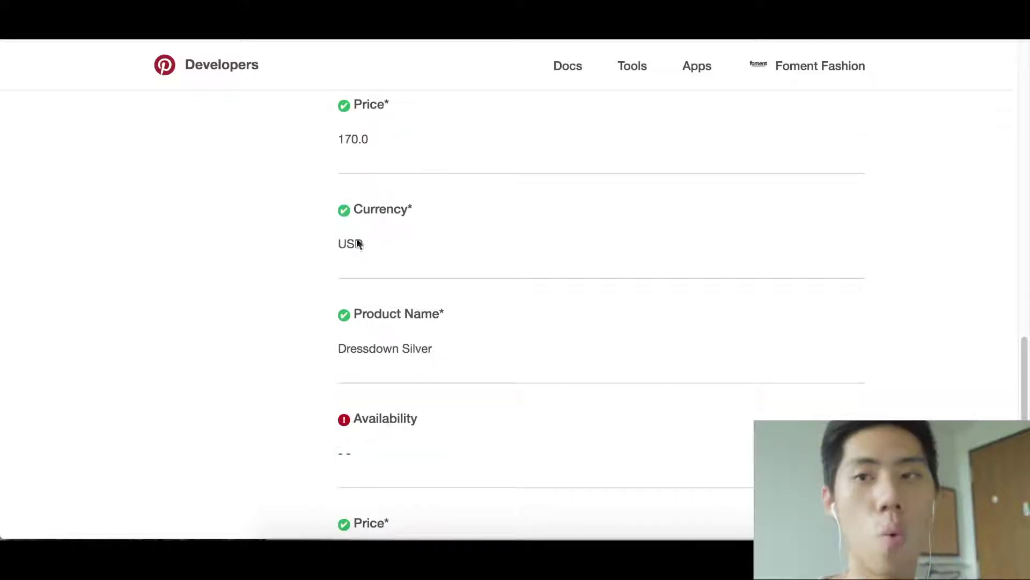
{"action": "scroll", "coordinate": [382, 437], "scroll_direction": "down", "scroll_amount": 8}
{"action": "scroll", "coordinate": [417, 334], "scroll_direction": "up", "scroll_amount": 6}
{"action": "scroll", "coordinate": [418, 322], "scroll_direction": "up", "scroll_amount": 3}
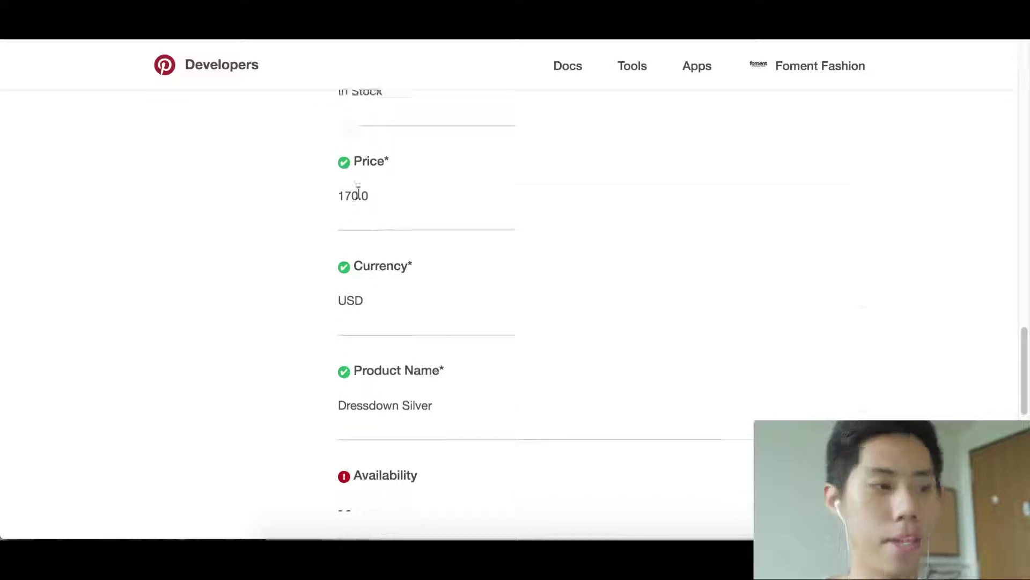
{"action": "scroll", "coordinate": [310, 297], "scroll_direction": "up", "scroll_amount": 3}
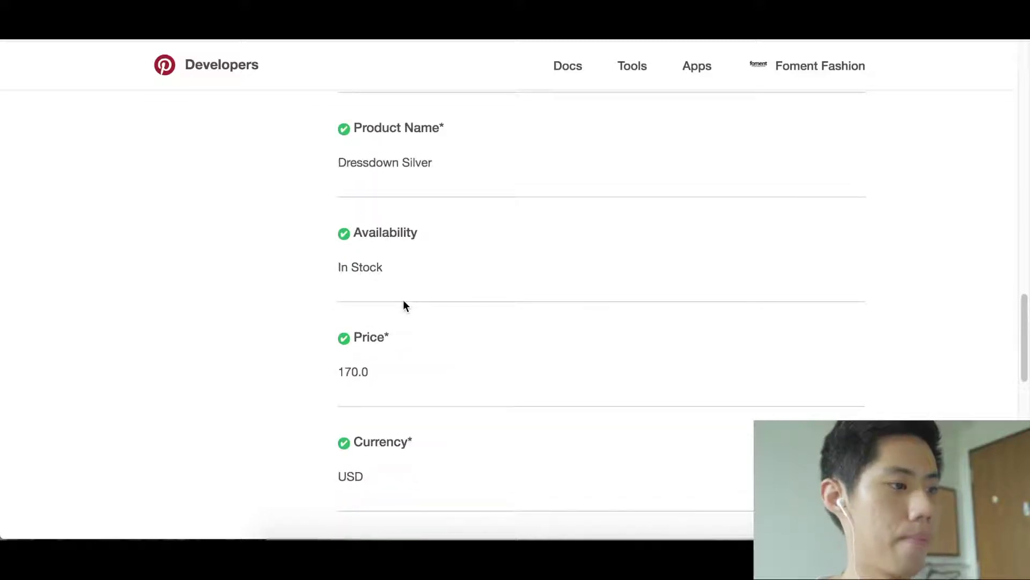
{"action": "scroll", "coordinate": [490, 290], "scroll_direction": "up", "scroll_amount": 10}
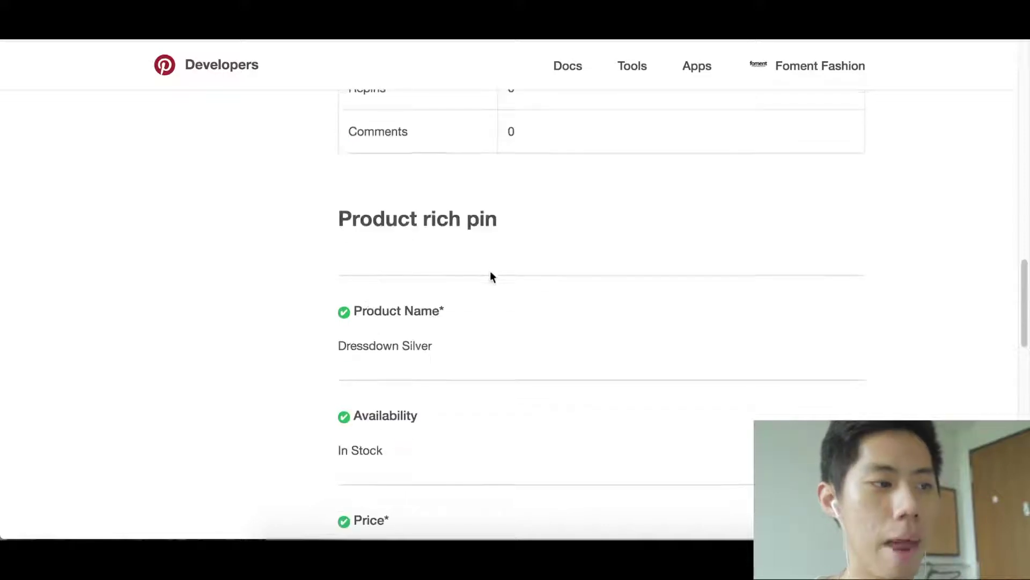
Step: Browse the fomentfashion.com Pins on Pinterest and open the black Wool Winter Oversized Trench Pin
{"action": "key", "text": "alt+Left"}
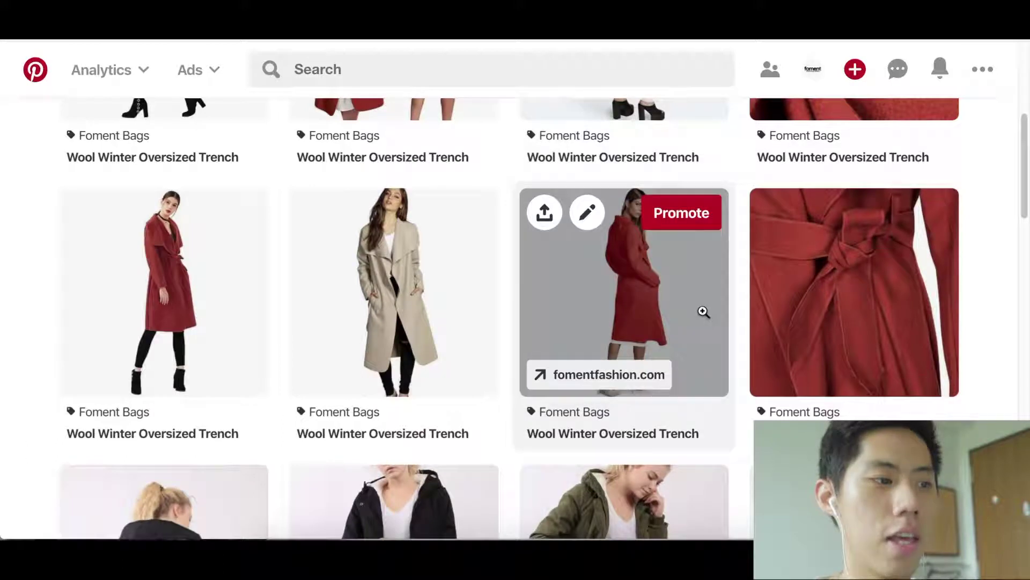
{"action": "scroll", "coordinate": [703, 314], "scroll_direction": "up", "scroll_amount": 5}
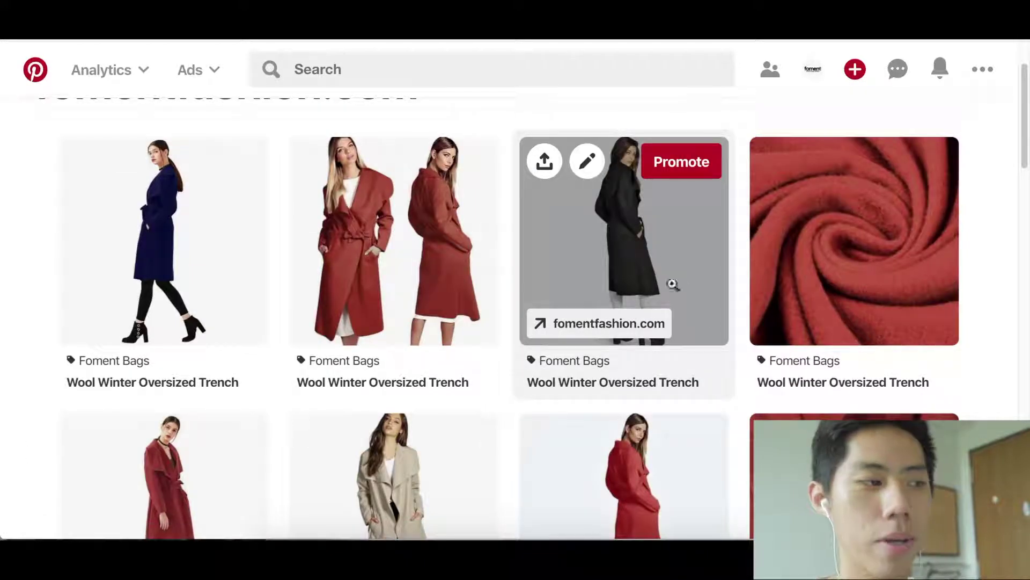
{"action": "left_click", "coordinate": [617, 236]}
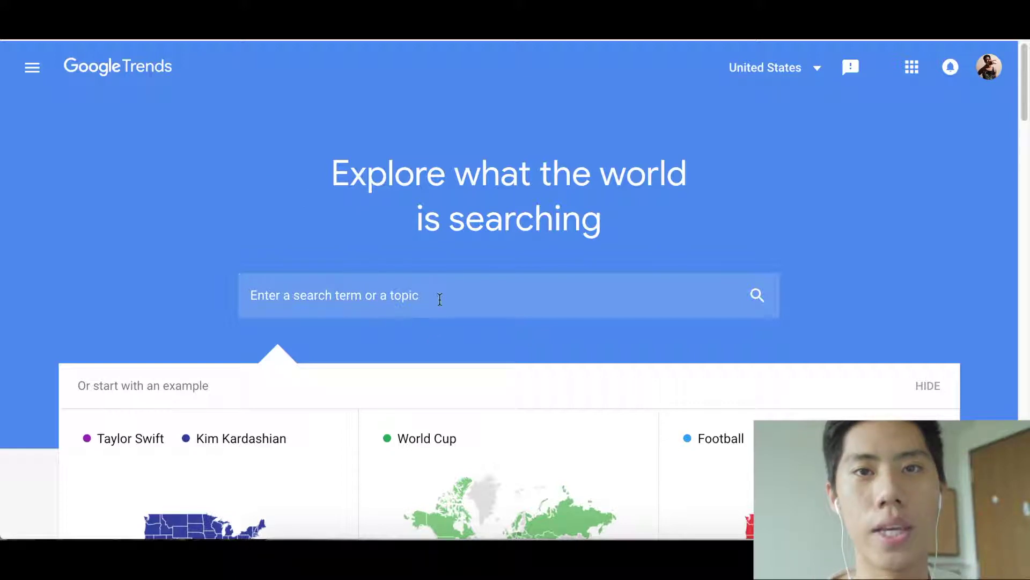
Step: In Google Trends, search for "wool jacket" and view its interest over time in the United States
{"action": "left_click", "coordinate": [440, 299]}
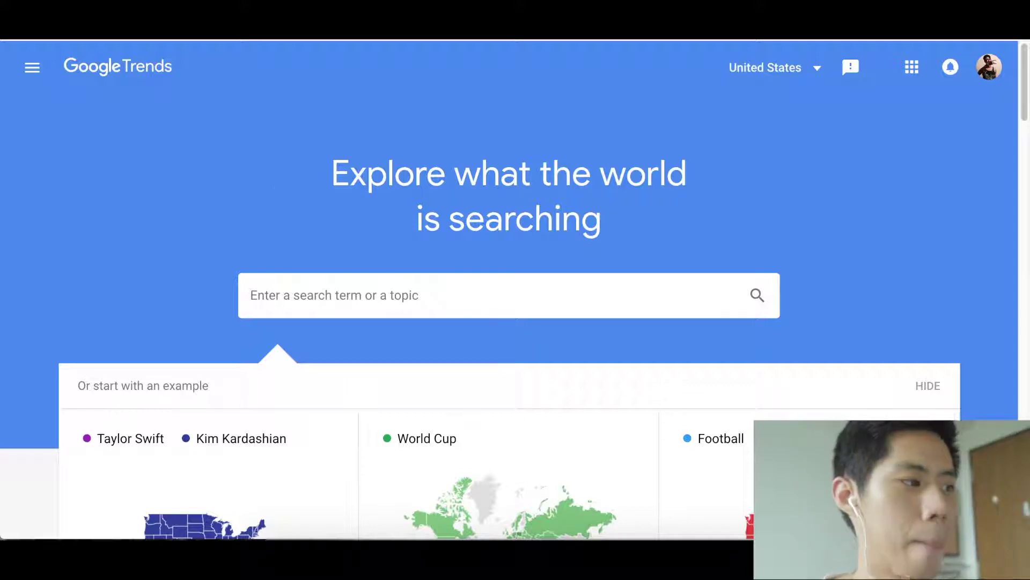
{"action": "type", "text": "wool jacket"}
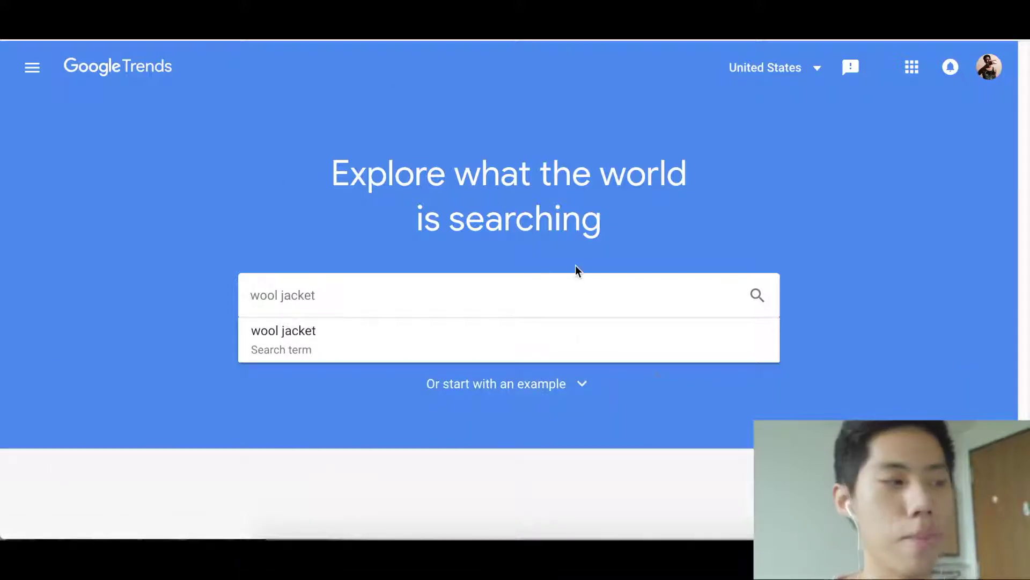
{"action": "key", "text": "Return"}
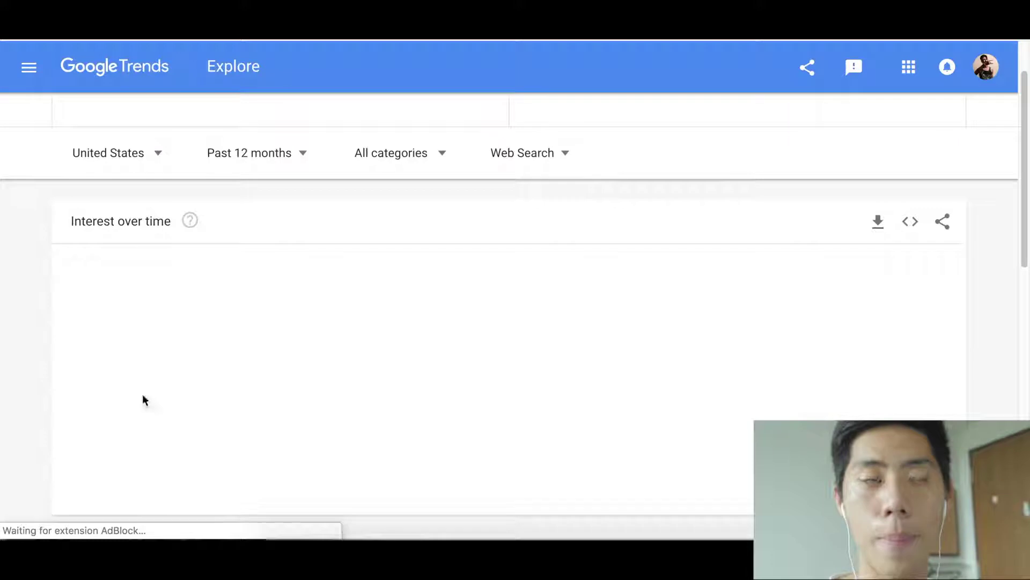
{"action": "scroll", "coordinate": [244, 343], "scroll_direction": "down", "scroll_amount": 2}
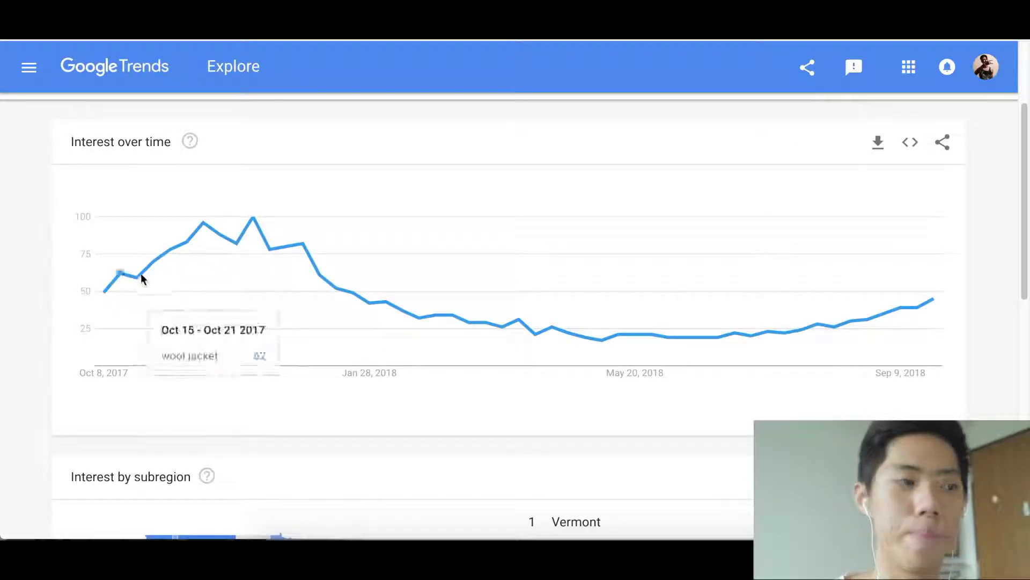